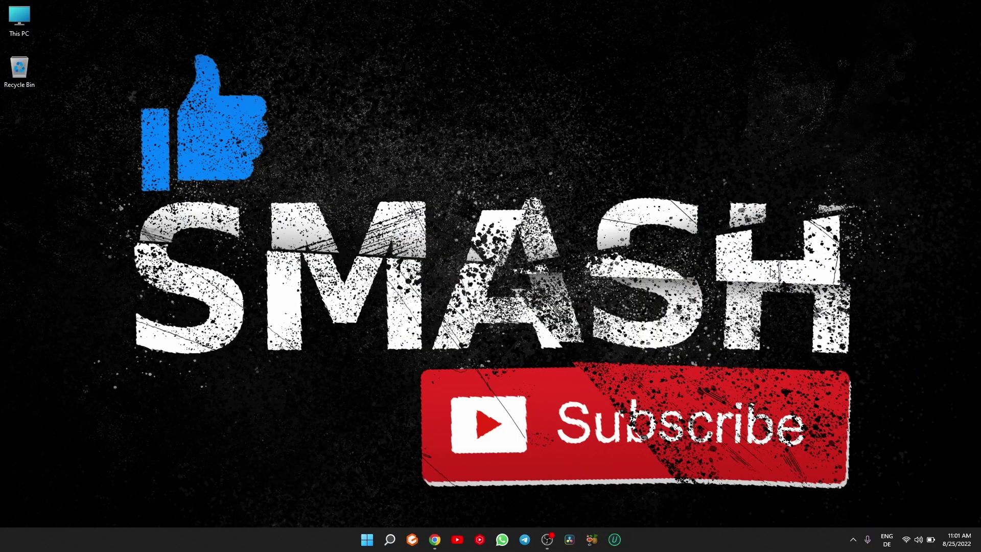
- Switch to Chrome with the VideoProc Converter page and look at its web address
{"action": "left_click", "coordinate": [435, 539]}
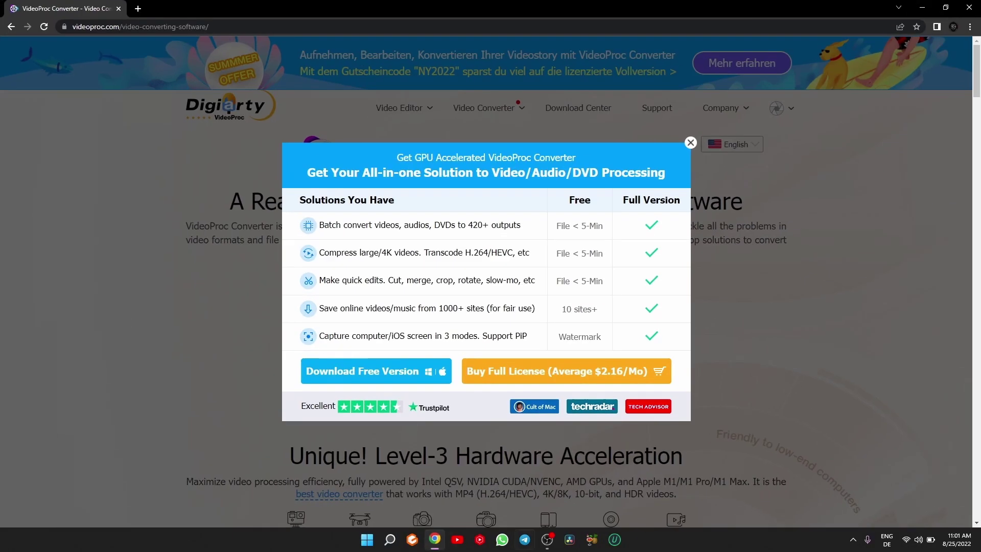
{"action": "left_click_drag", "start_coordinate": [241, 25], "coordinate": [88, 44]}
{"action": "left_click_drag", "start_coordinate": [176, 87], "coordinate": [134, 87]}
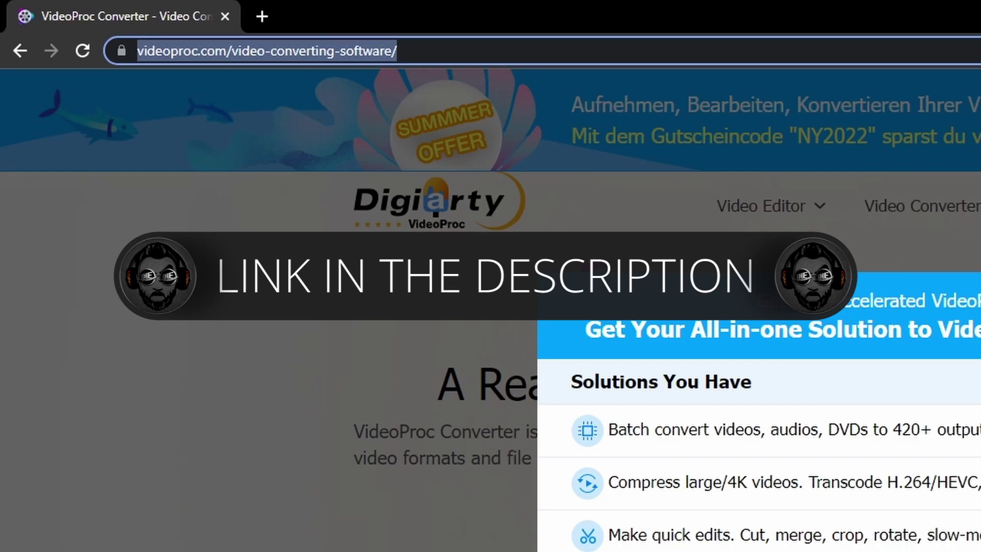
{"action": "key", "text": "Escape"}
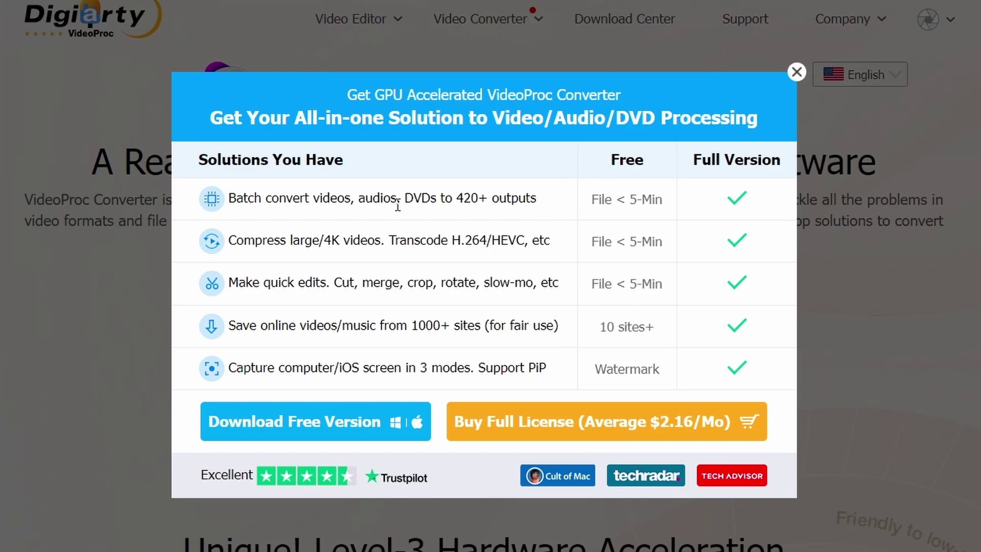
- Compare the features of the free and full versions in the pop-up table
{"action": "left_click_drag", "start_coordinate": [243, 198], "coordinate": [674, 228]}
{"action": "left_click_drag", "start_coordinate": [531, 199], "coordinate": [238, 240]}
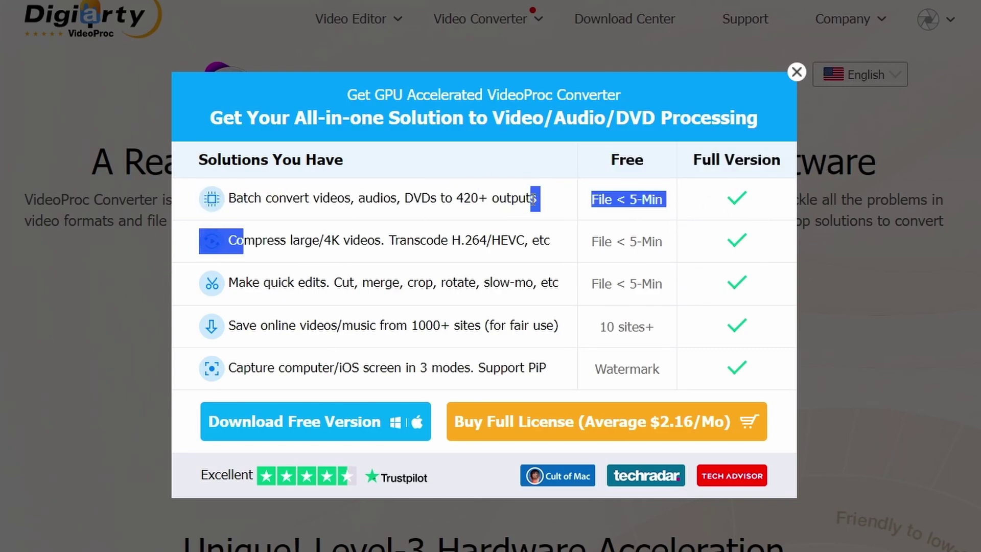
{"action": "left_click", "coordinate": [653, 239]}
{"action": "left_click_drag", "start_coordinate": [250, 325], "coordinate": [661, 337]}
{"action": "left_click", "coordinate": [541, 326]}
{"action": "left_click", "coordinate": [511, 318]}
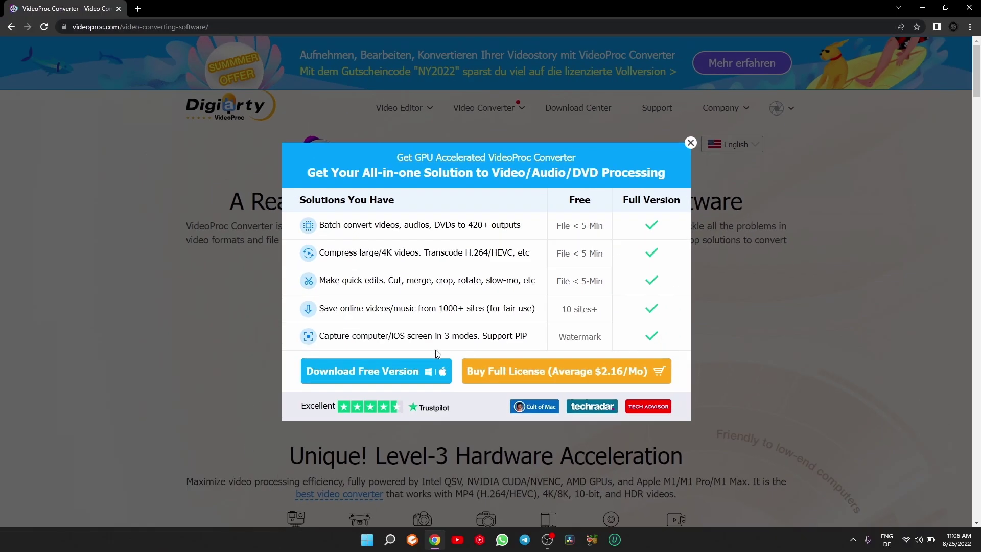
- Close the version comparison pop-up and look through the product page's sections on acceleration, enhancement, compression and editing
{"action": "left_click", "coordinate": [690, 142]}
{"action": "triple_click", "coordinate": [705, 203]}
{"action": "scroll", "coordinate": [750, 229], "scroll_direction": "down", "scroll_amount": 6}
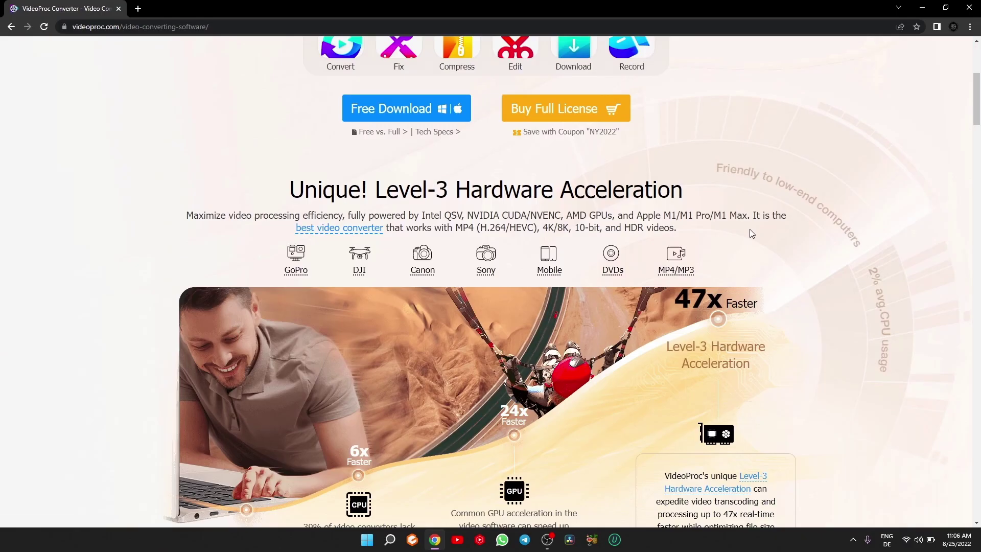
{"action": "scroll", "coordinate": [716, 214], "scroll_direction": "up", "scroll_amount": 6}
{"action": "scroll", "coordinate": [677, 198], "scroll_direction": "down", "scroll_amount": 10}
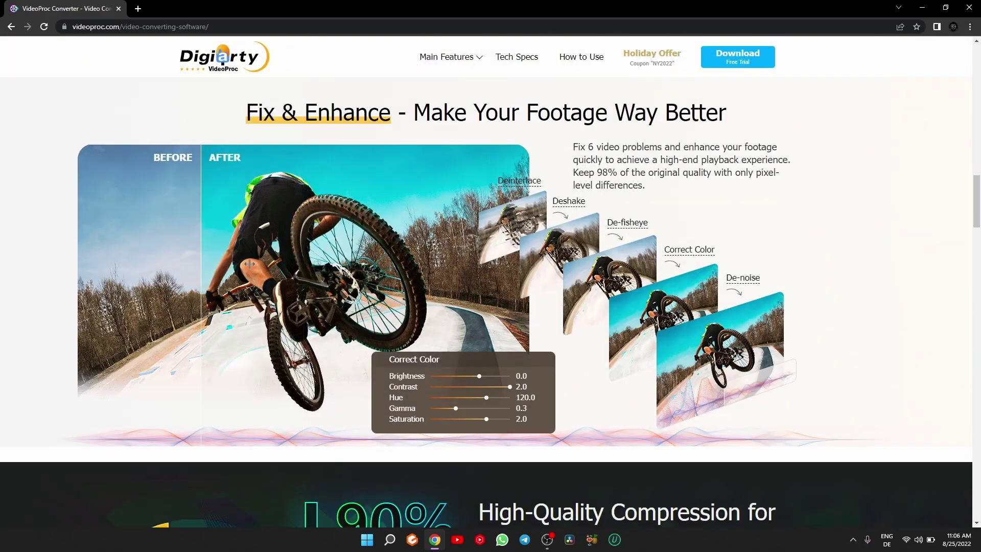
{"action": "scroll", "coordinate": [433, 347], "scroll_direction": "down", "scroll_amount": 15}
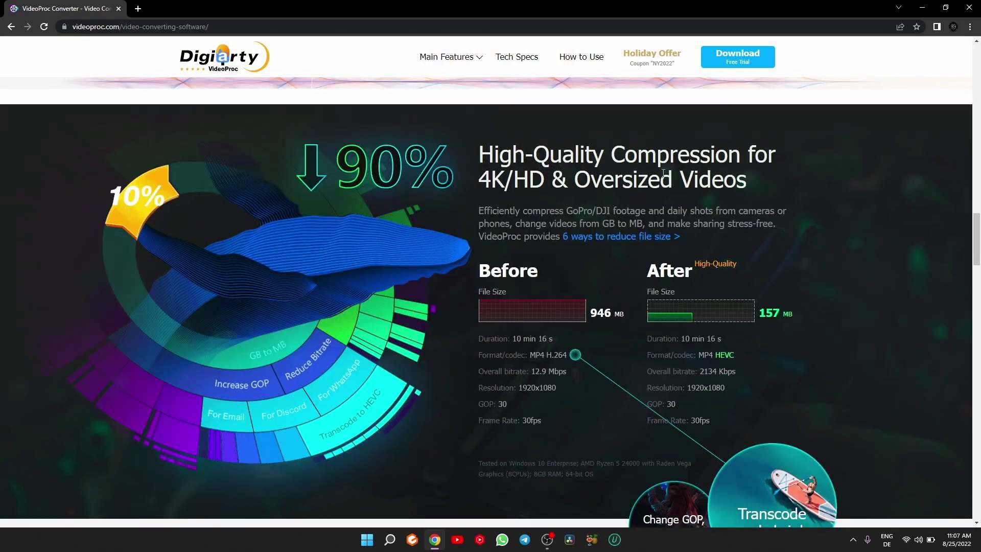
{"action": "scroll", "coordinate": [784, 342], "scroll_direction": "up", "scroll_amount": 10}
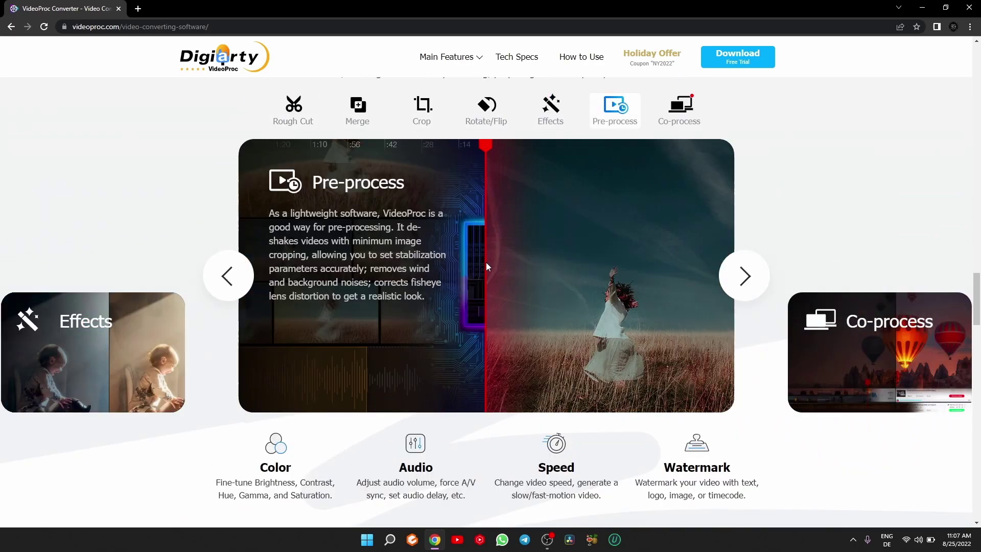
{"action": "scroll", "coordinate": [486, 262], "scroll_direction": "down", "scroll_amount": 20}
{"action": "scroll", "coordinate": [438, 356], "scroll_direction": "down", "scroll_amount": 15}
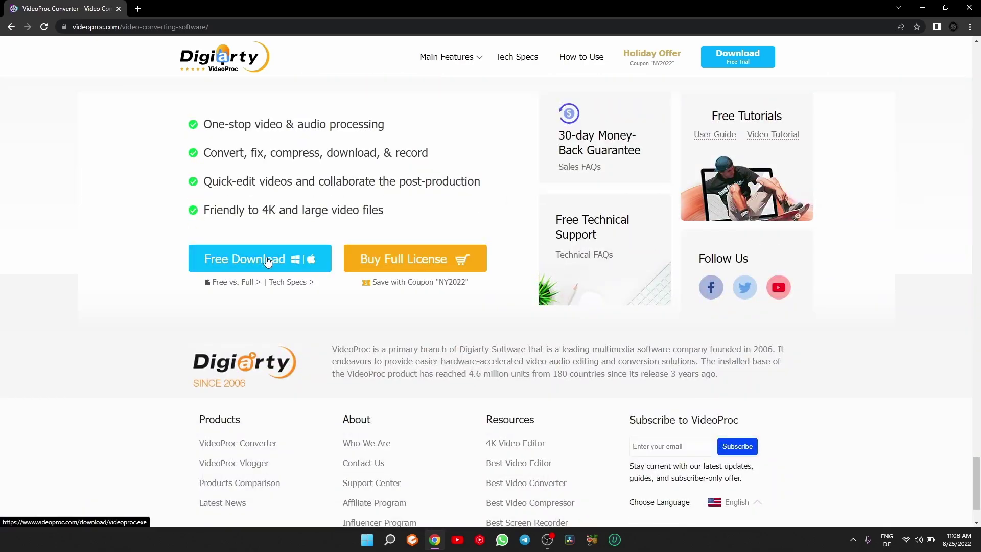
- Download the free version's installer to the Desktop as videoproc and launch it
{"action": "left_click", "coordinate": [267, 259]}
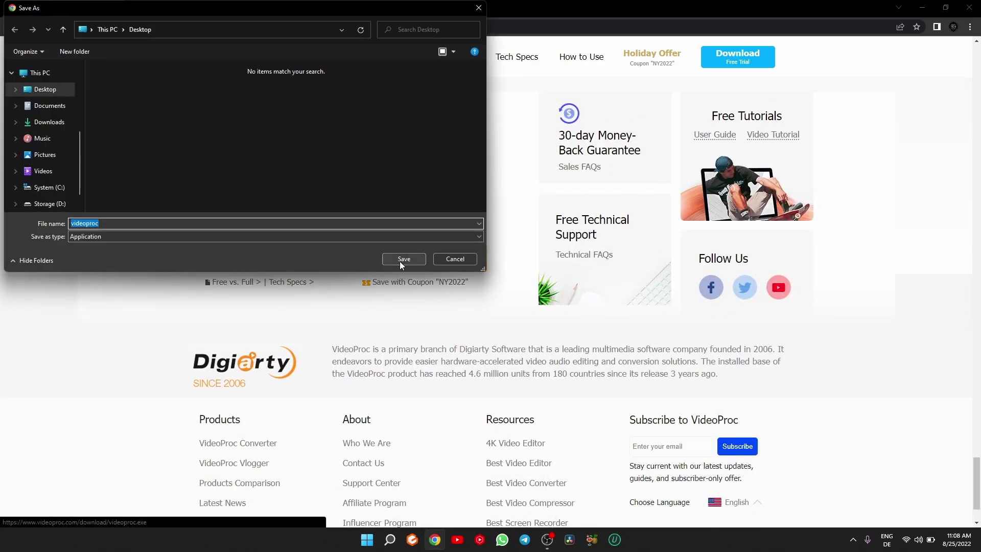
{"action": "left_click", "coordinate": [403, 259]}
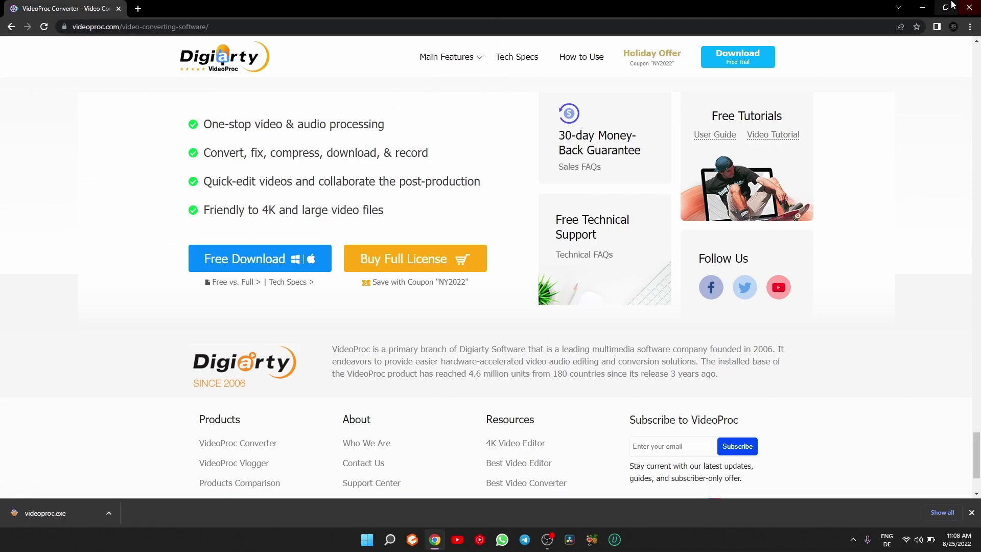
{"action": "left_click", "coordinate": [922, 7]}
{"action": "double_click", "coordinate": [19, 123]}
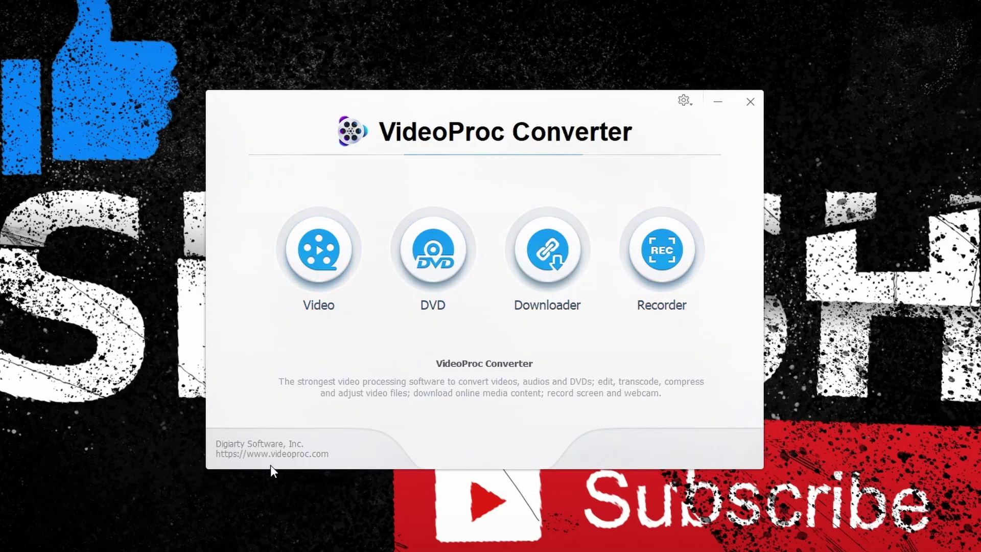
- Open the Recorder in Screen & Webcam mode
{"action": "left_click", "coordinate": [688, 103]}
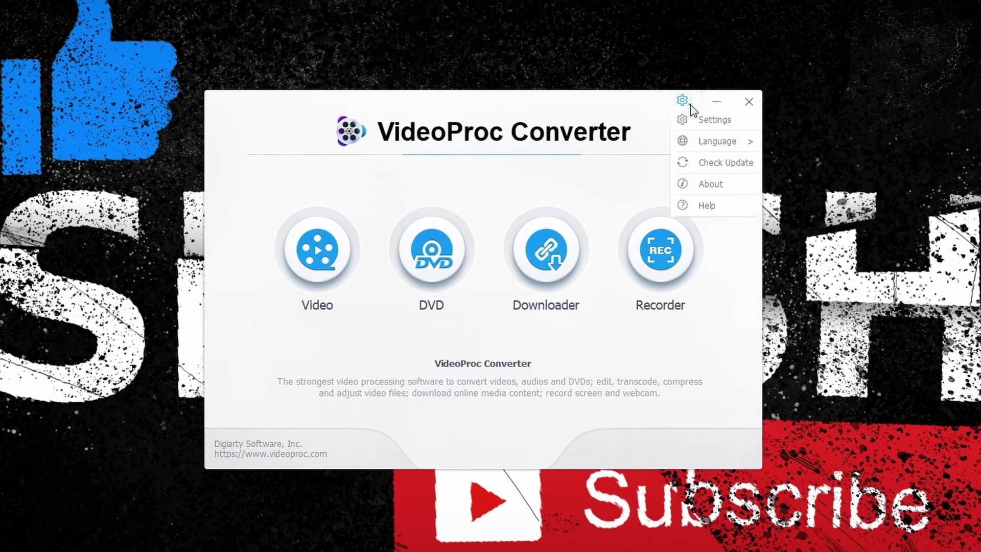
{"action": "left_click", "coordinate": [586, 336]}
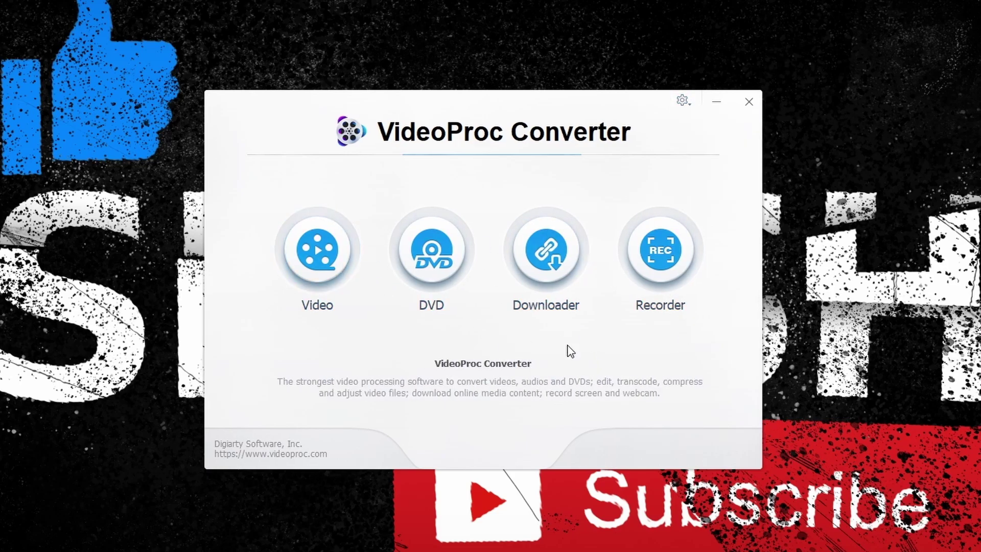
{"action": "left_click", "coordinate": [643, 280]}
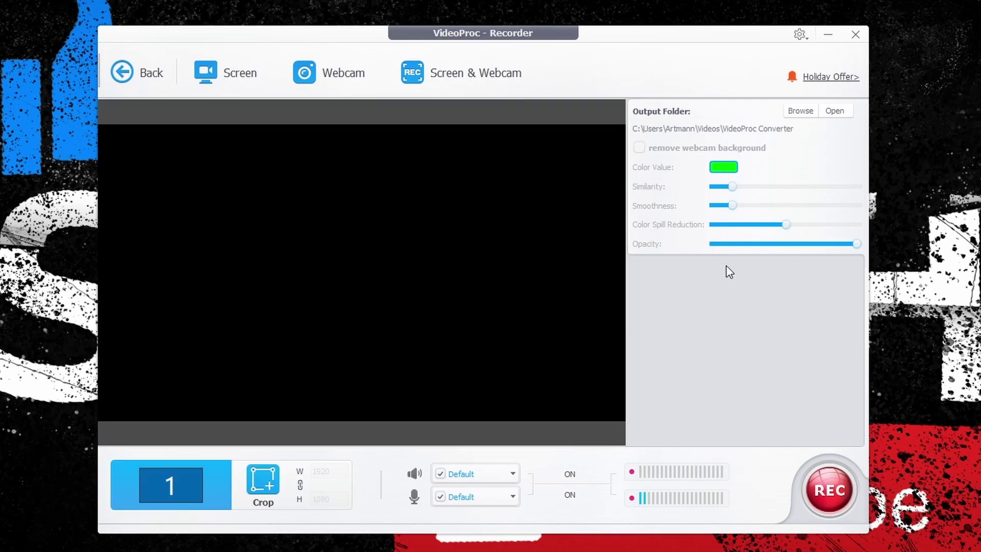
{"action": "left_click", "coordinate": [461, 76]}
{"action": "left_click", "coordinate": [479, 121]}
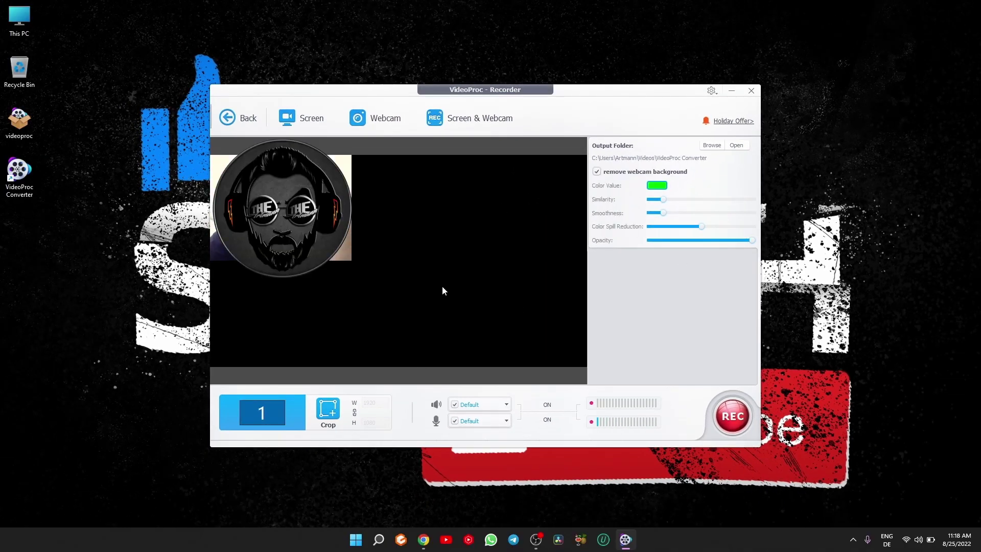
- Shrink the webcam overlay into the preview's lower-right corner and crop the recording area to 1916 x 1076
{"action": "left_click_drag", "start_coordinate": [281, 208], "coordinate": [517, 314]}
{"action": "left_click_drag", "start_coordinate": [446, 261], "coordinate": [491, 295]}
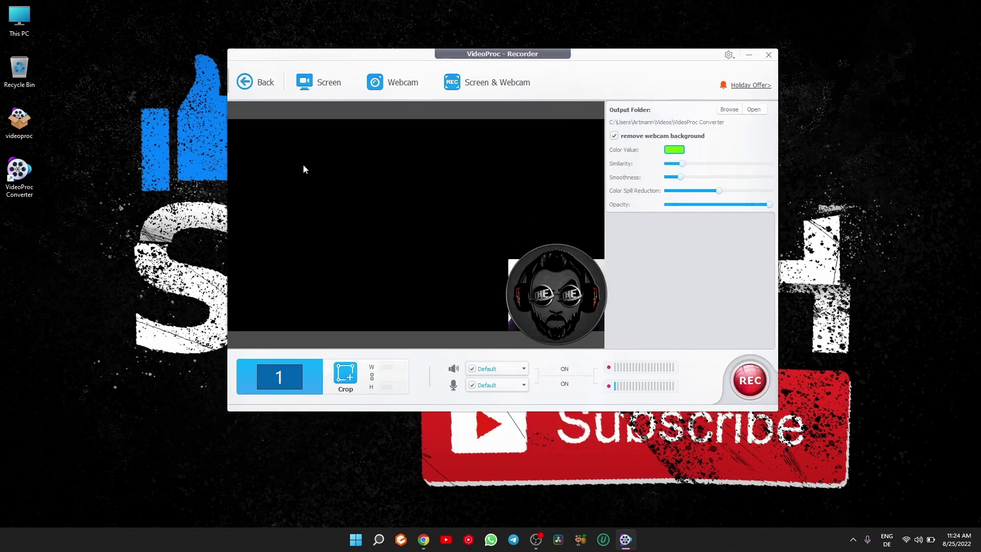
{"action": "left_click", "coordinate": [345, 376]}
{"action": "left_click", "coordinate": [489, 275]}
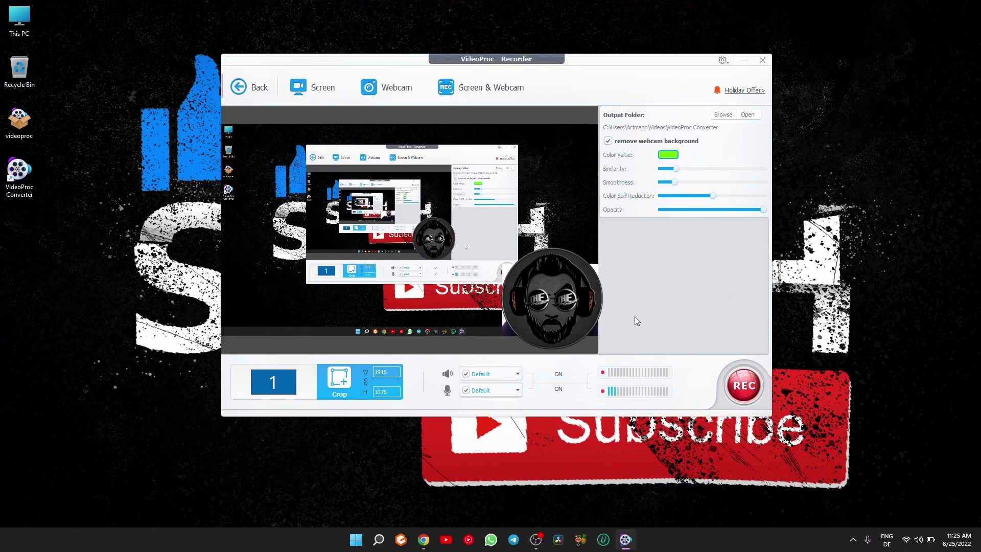
{"action": "left_click", "coordinate": [667, 153]}
{"action": "left_click", "coordinate": [559, 351]}
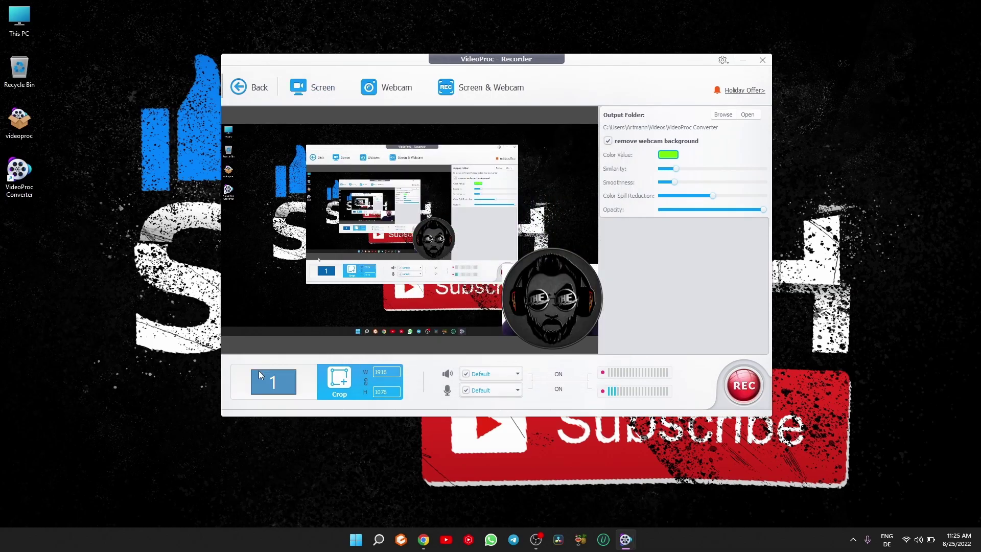
- Record the screen without the webcam while opening and moving the This PC window, and finish the recording
{"action": "left_click", "coordinate": [274, 382]}
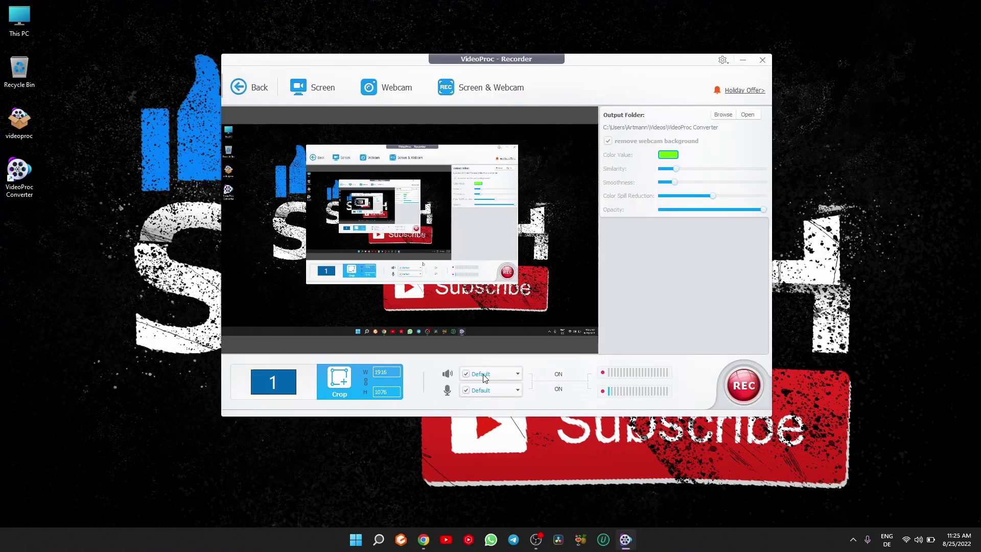
{"action": "left_click", "coordinate": [743, 385]}
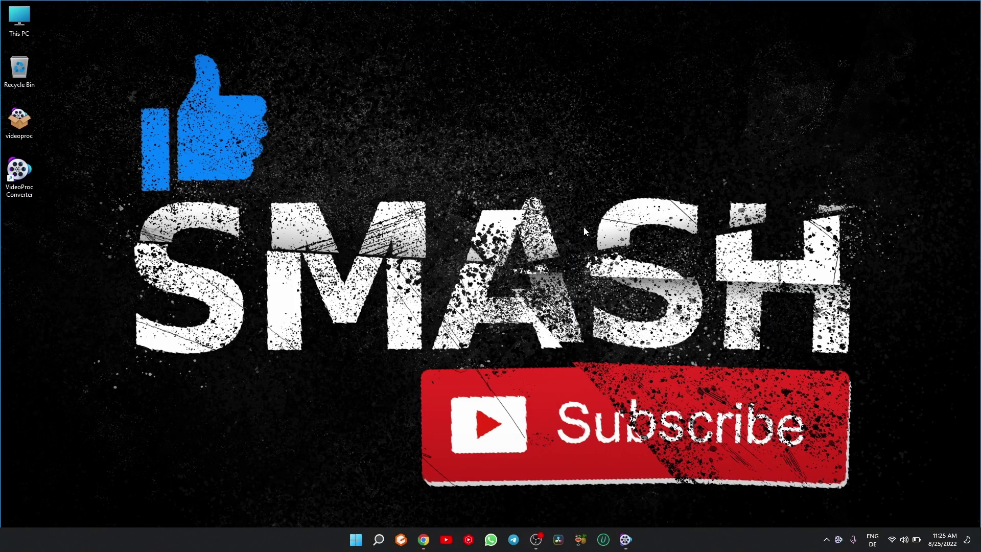
{"action": "double_click", "coordinate": [20, 23]}
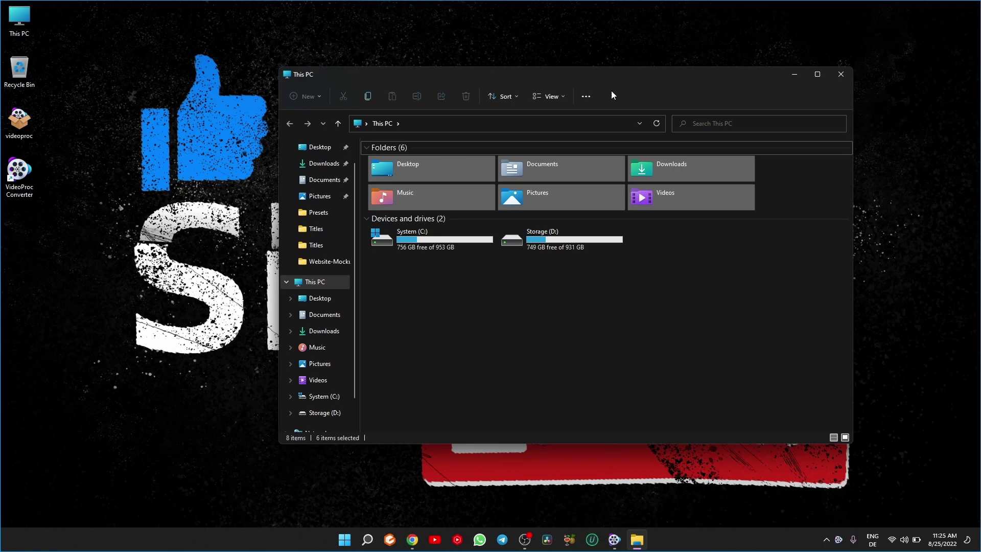
{"action": "left_click_drag", "start_coordinate": [612, 75], "coordinate": [506, 65]}
{"action": "left_click", "coordinate": [737, 67]}
{"action": "left_click", "coordinate": [625, 539]}
{"action": "left_click", "coordinate": [631, 243]}
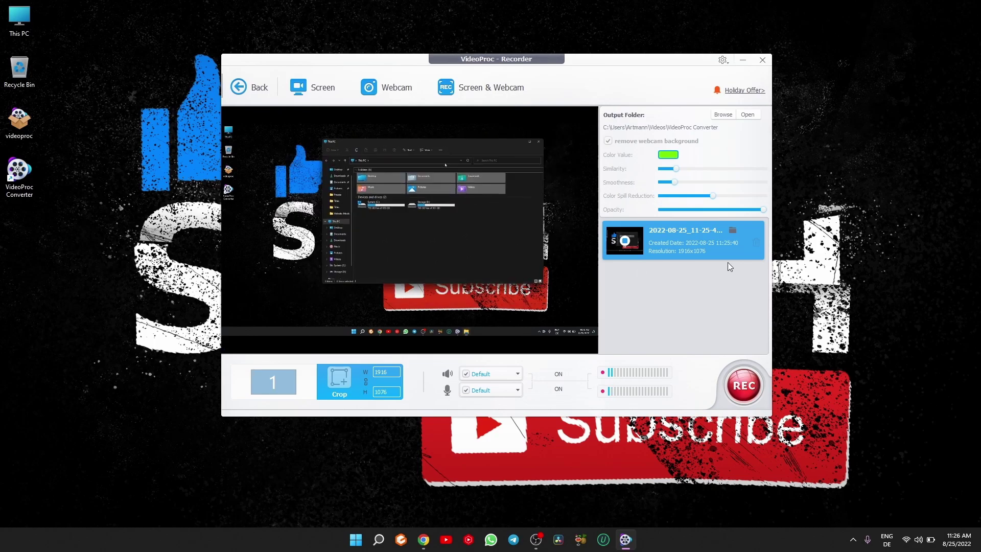
- Look at the DVD module and return to the VideoProc Converter home screen
{"action": "left_click", "coordinate": [248, 96]}
{"action": "left_click", "coordinate": [560, 233]}
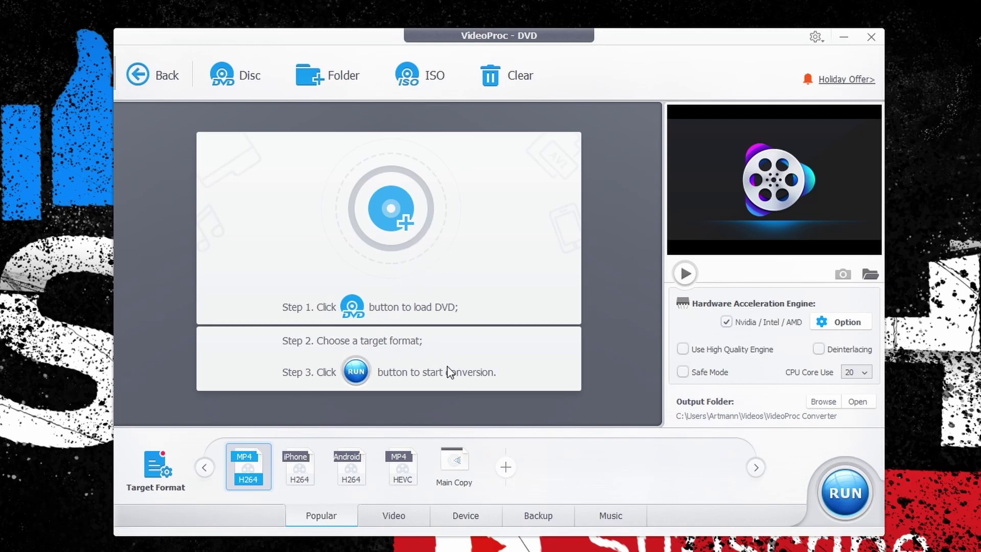
{"action": "left_click", "coordinate": [159, 74]}
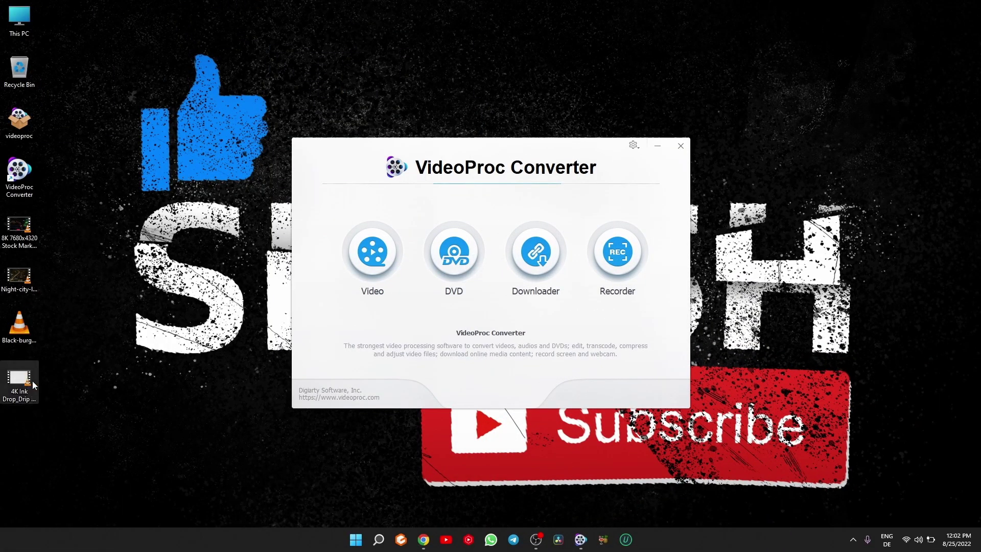
- Check the file type of the 4K Ink Drop clip on the desktop in its properties
{"action": "right_click", "coordinate": [31, 382]}
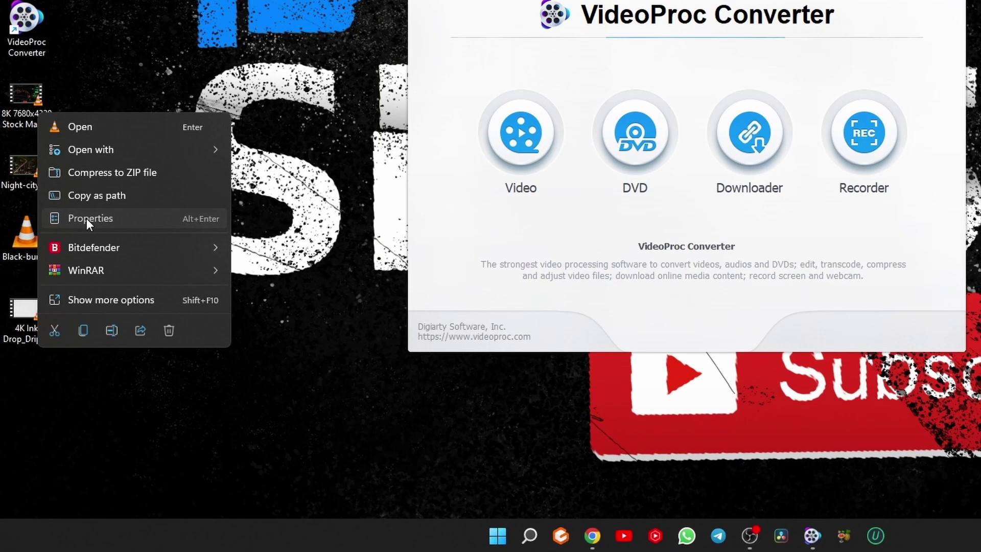
{"action": "left_click", "coordinate": [87, 219]}
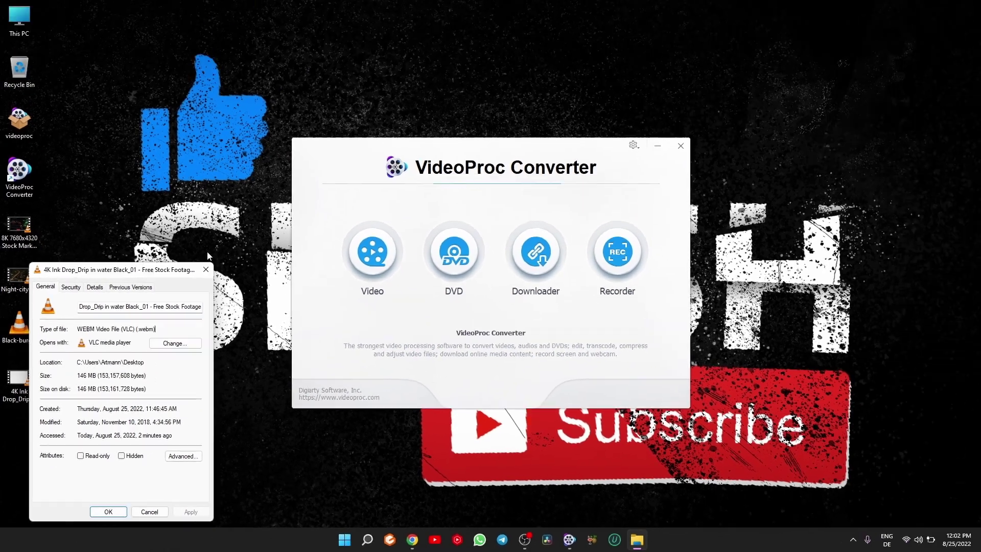
{"action": "left_click", "coordinate": [287, 158]}
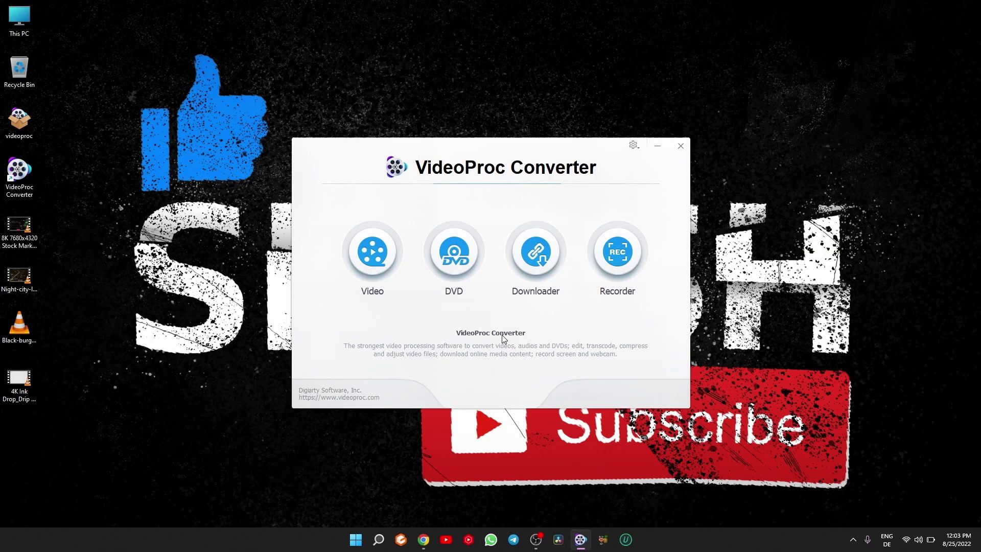
- Try to play the Night-city-lights clip in VLC, and end the VLC media player process in Task Manager
{"action": "double_click", "coordinate": [14, 277]}
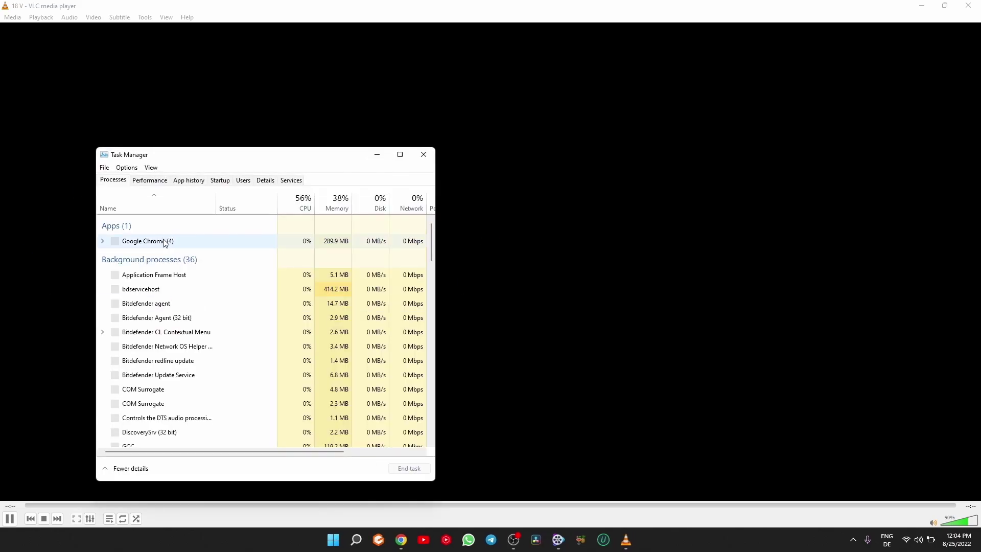
{"action": "left_click", "coordinate": [141, 298]}
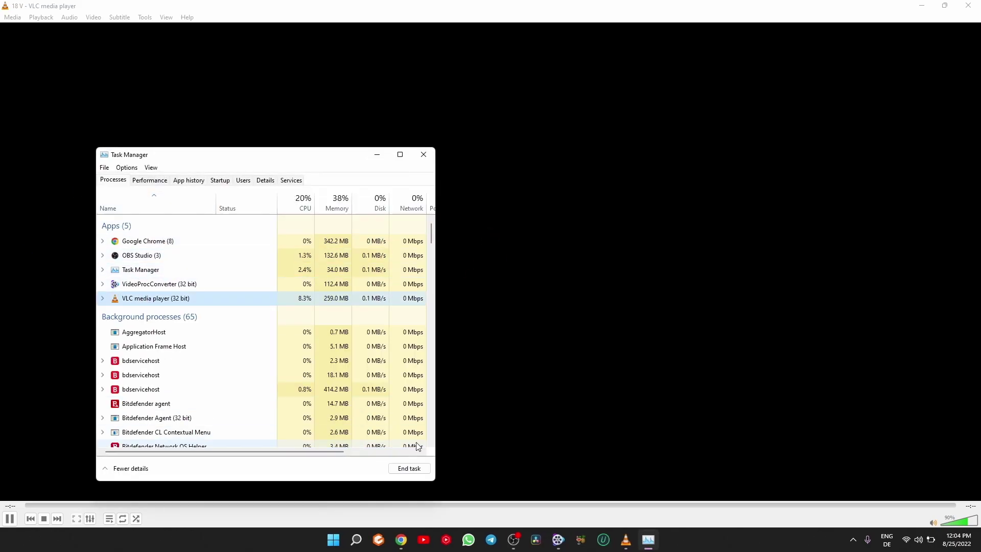
{"action": "left_click", "coordinate": [409, 468]}
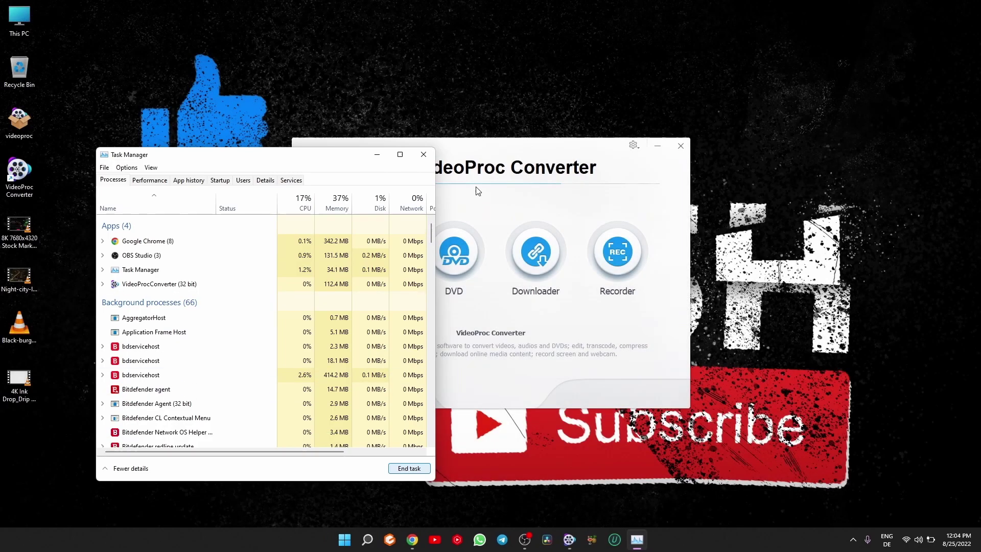
{"action": "left_click", "coordinate": [424, 154]}
- Load the 4K Ink Drop clip from the desktop into VideoProc Converter's Video module
{"action": "left_click", "coordinate": [19, 381]}
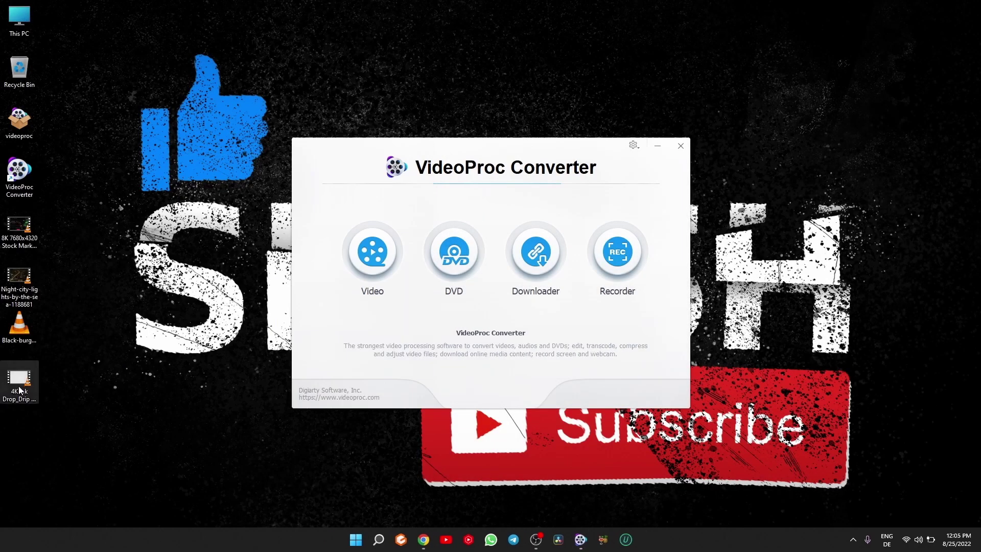
{"action": "left_click", "coordinate": [372, 252]}
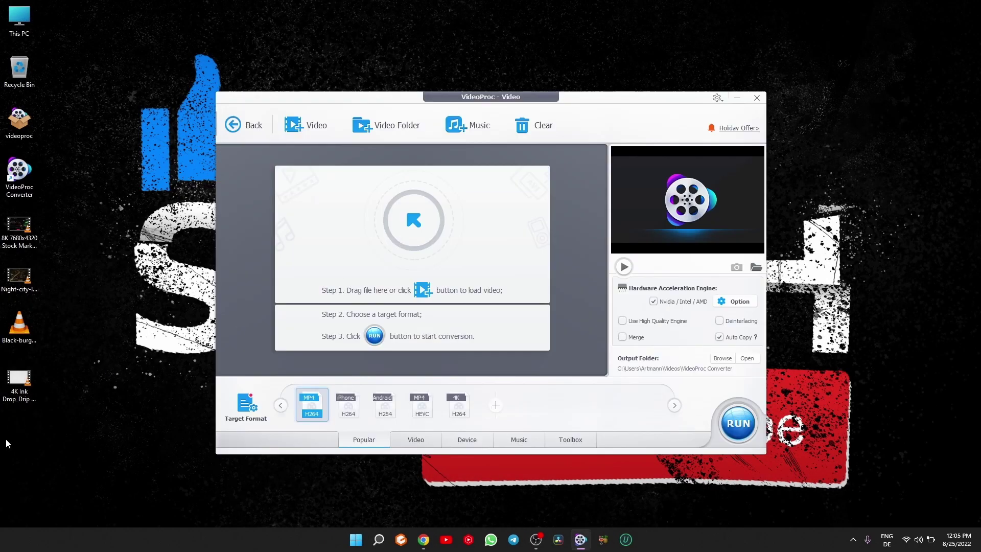
{"action": "mouse_move", "coordinate": [20, 381]}
{"action": "left_mouse_down"}
{"action": "mouse_move", "coordinate": [256, 258]}
{"action": "mouse_move", "coordinate": [417, 225]}
{"action": "left_mouse_up"}
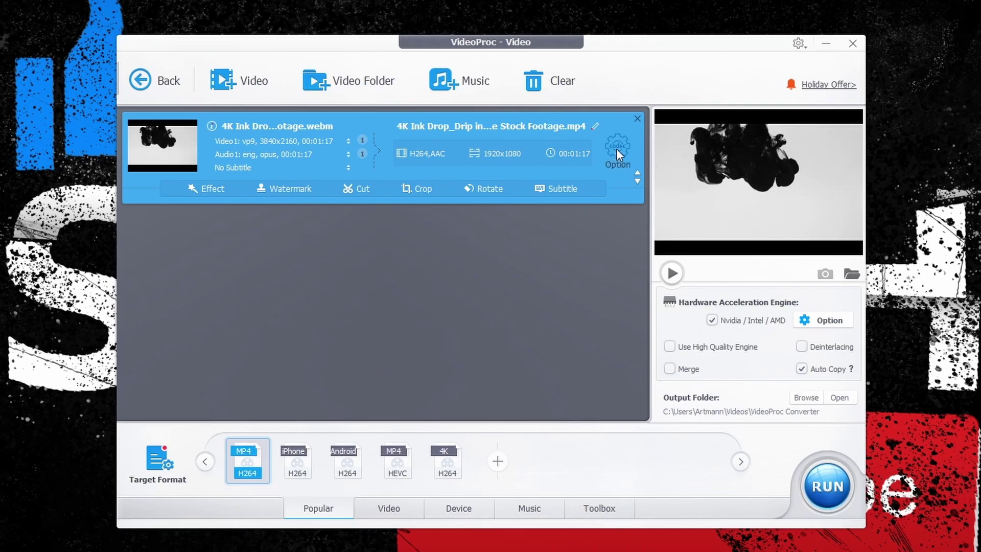
- Set the 4K Ink Drop clip's output to the highest quality and its resolution to keep original
{"action": "left_click", "coordinate": [617, 148]}
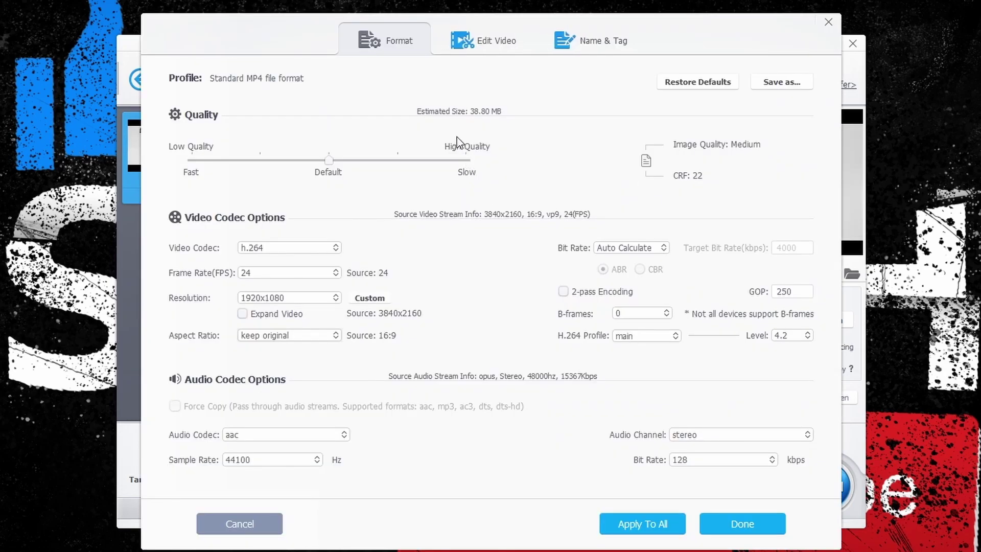
{"action": "left_click_drag", "start_coordinate": [331, 165], "coordinate": [470, 171]}
{"action": "left_click", "coordinate": [329, 298]}
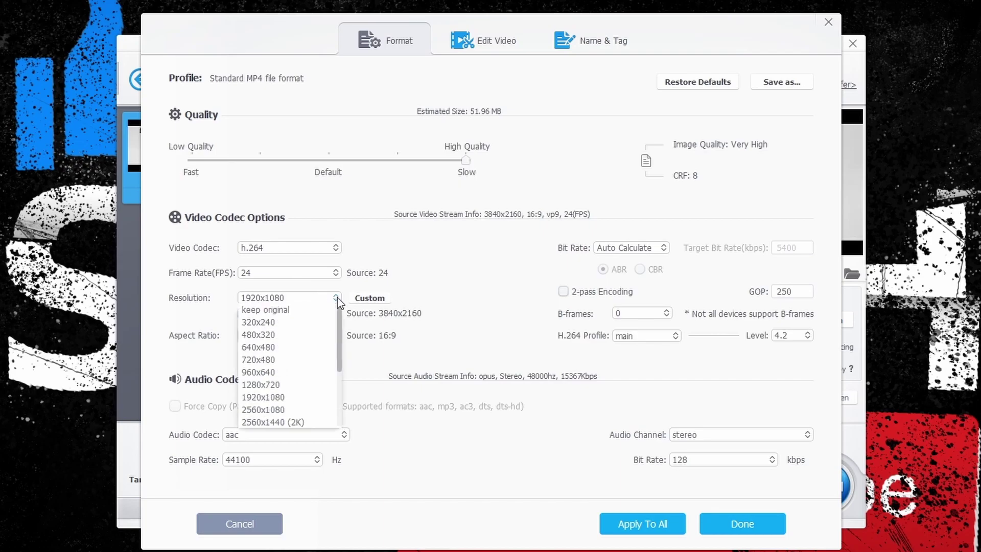
{"action": "left_click", "coordinate": [302, 314]}
{"action": "left_click", "coordinate": [327, 298]}
{"action": "scroll", "coordinate": [286, 368], "scroll_direction": "down", "scroll_amount": 3}
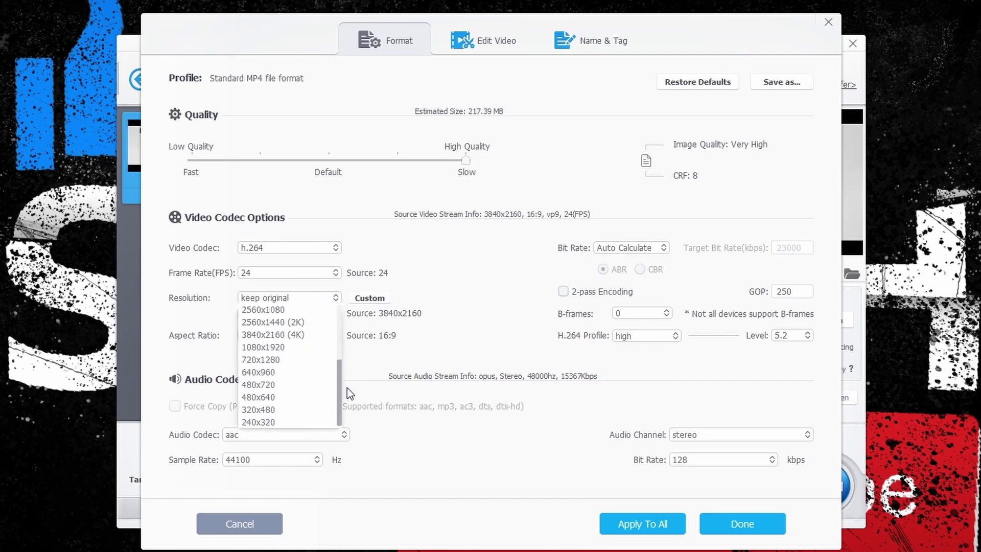
{"action": "left_click", "coordinate": [307, 332]}
{"action": "left_click", "coordinate": [330, 300]}
{"action": "left_click", "coordinate": [301, 314]}
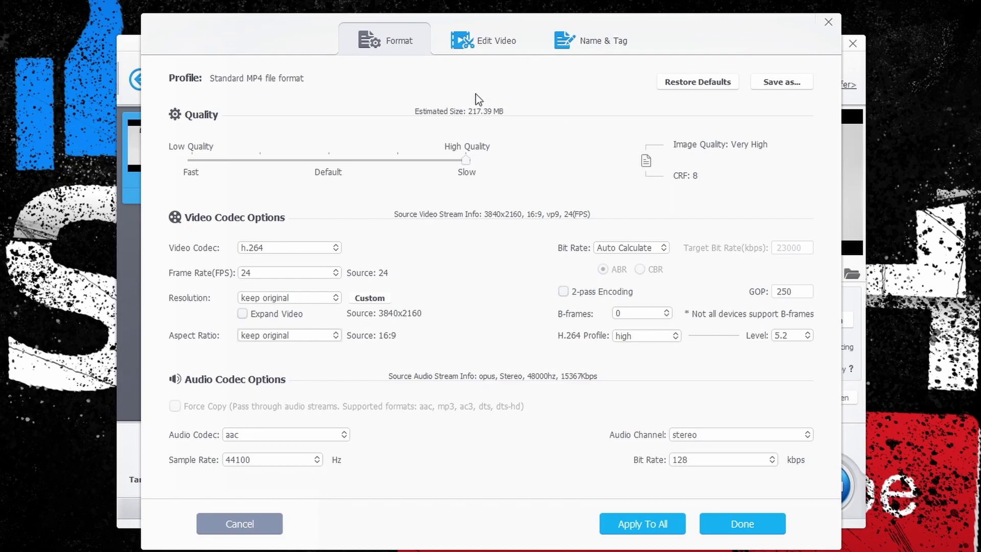
- Try the Negate, Lens Correction and Vignette effects on the Ink Drop clip
{"action": "left_click", "coordinate": [482, 40]}
{"action": "left_click", "coordinate": [385, 337]}
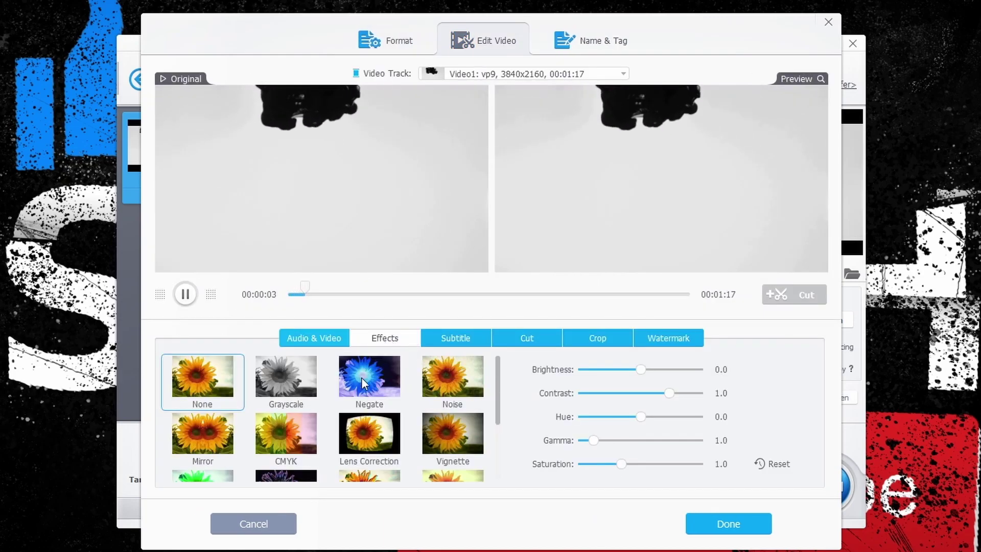
{"action": "left_click", "coordinate": [363, 383]}
{"action": "left_click", "coordinate": [369, 434]}
{"action": "left_click", "coordinate": [450, 432]}
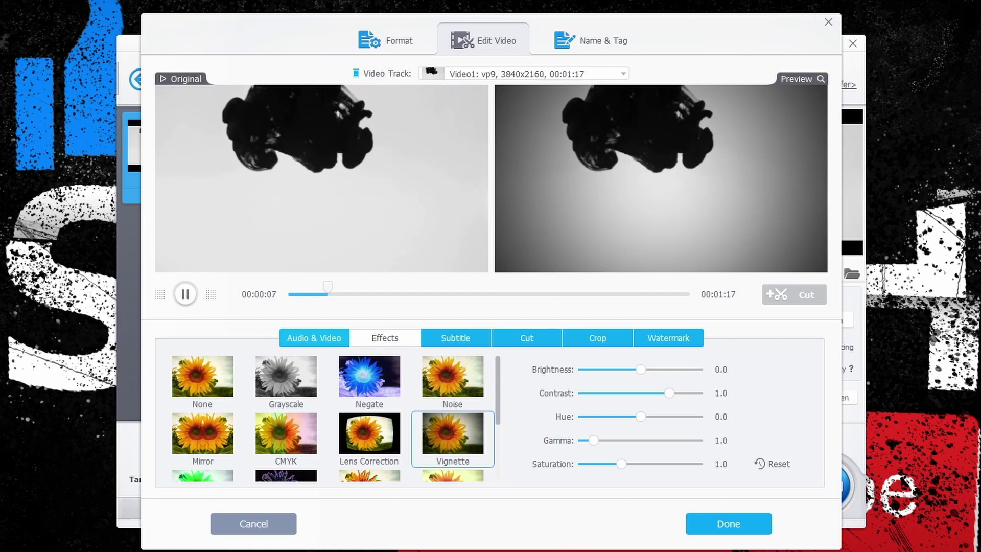
{"action": "scroll", "coordinate": [450, 432], "scroll_direction": "down", "scroll_amount": 3}
- Look through the Cut, Watermark and Audio & Video editing options for the clip
{"action": "left_click", "coordinate": [526, 337]}
{"action": "left_click", "coordinate": [668, 338]}
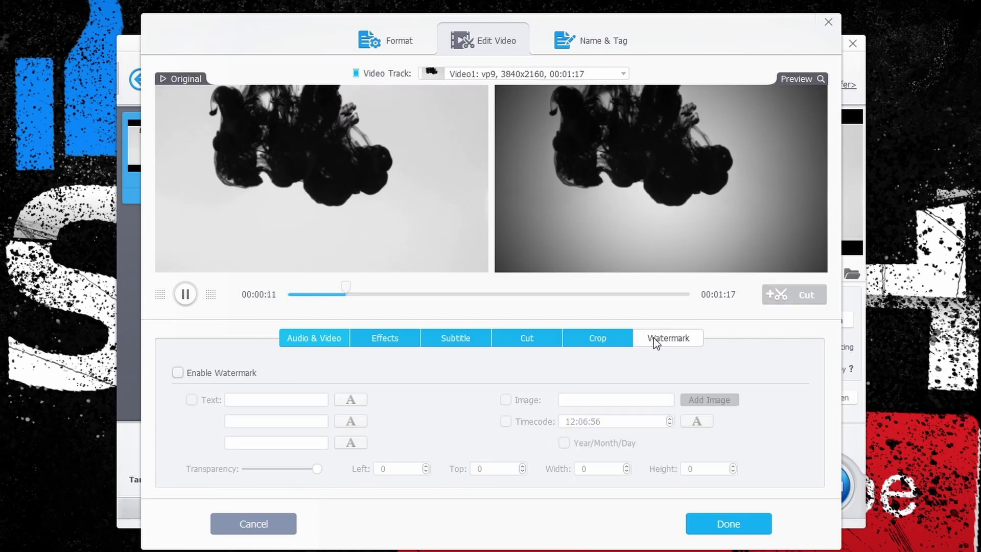
{"action": "left_click", "coordinate": [327, 345]}
{"action": "left_click", "coordinate": [699, 335]}
{"action": "left_click", "coordinate": [299, 343]}
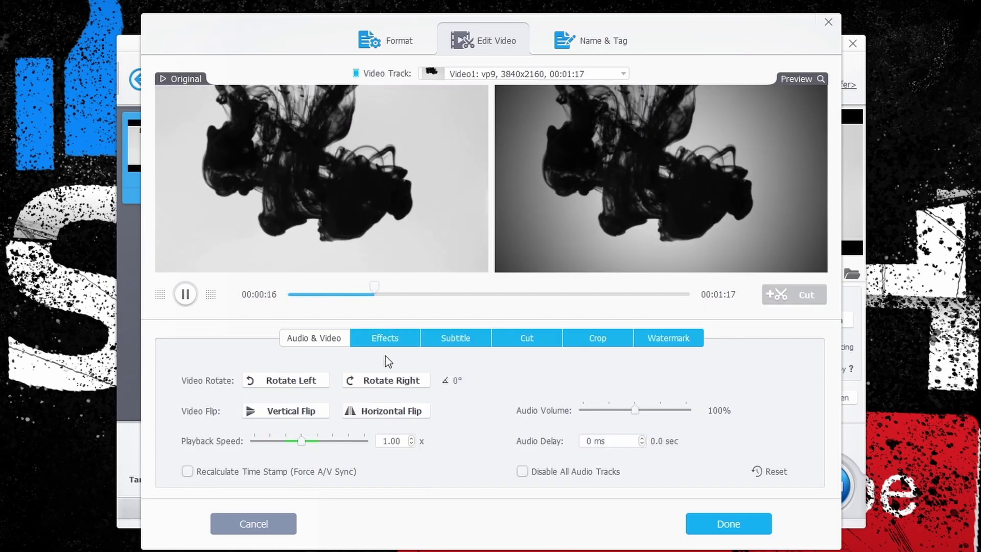
- Set the clip's effect back to None and apply its conversion settings
{"action": "left_click", "coordinate": [384, 339]}
{"action": "scroll", "coordinate": [201, 405], "scroll_direction": "up", "scroll_amount": 3}
{"action": "left_click", "coordinate": [202, 376]}
{"action": "left_click", "coordinate": [332, 340]}
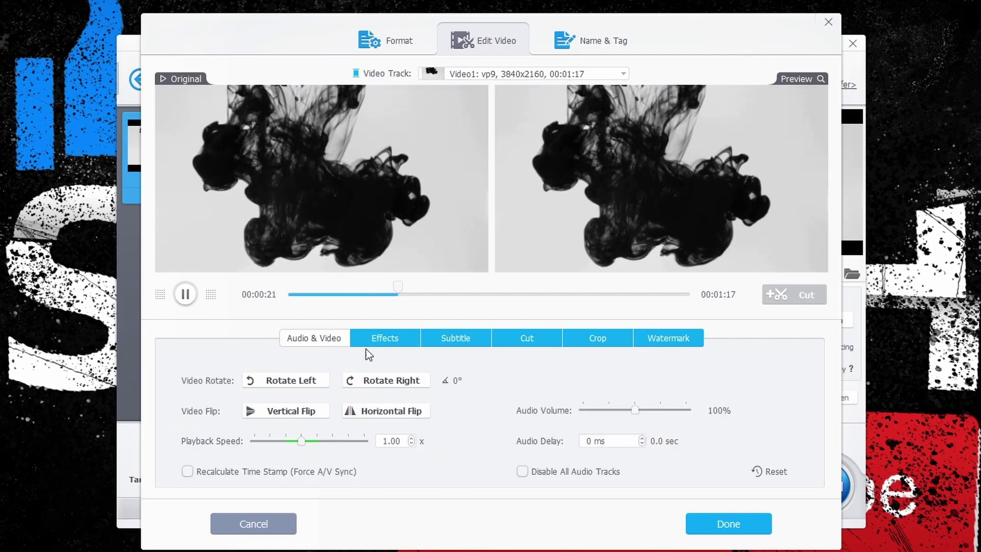
{"action": "left_click", "coordinate": [367, 342]}
{"action": "left_click", "coordinate": [335, 342]}
{"action": "left_click", "coordinate": [401, 43]}
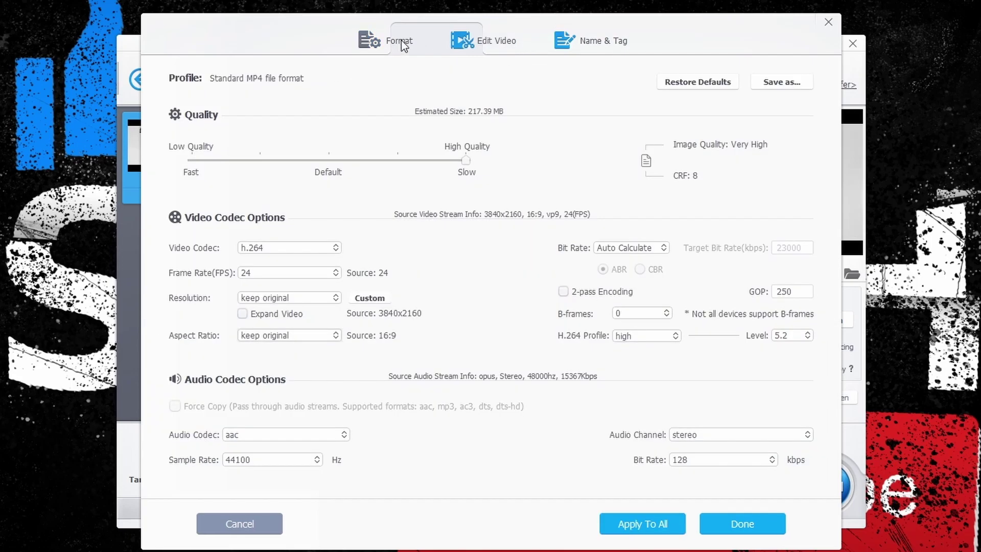
{"action": "left_click", "coordinate": [749, 526]}
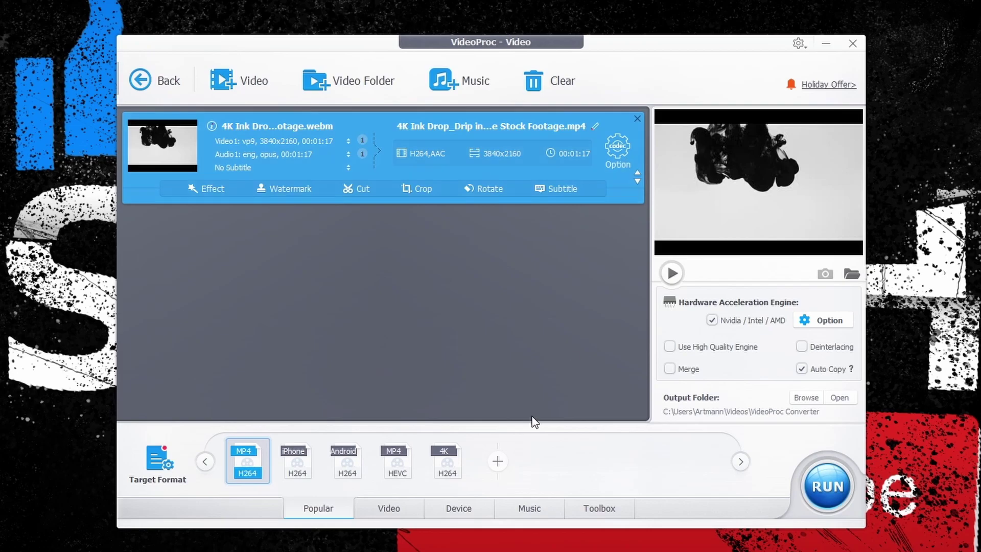
- Set the output folder to the Desktop and start converting the Ink Drop clip
{"action": "left_click", "coordinate": [799, 401]}
{"action": "left_click", "coordinate": [176, 178]}
{"action": "left_click", "coordinate": [648, 392]}
{"action": "left_click", "coordinate": [826, 481]}
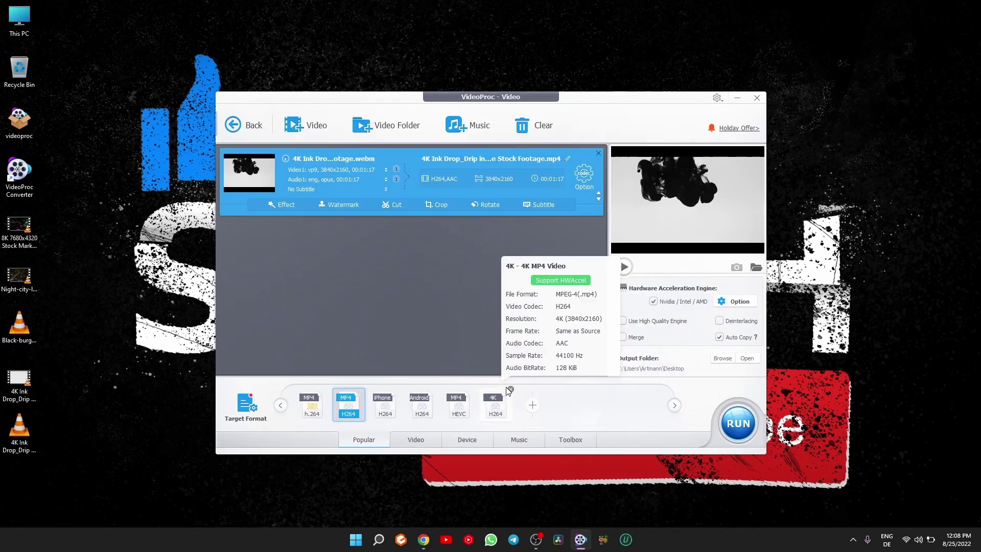
- Compare the file properties of the converted MP4 and the original Ink Drop clip on the desktop
{"action": "right_click", "coordinate": [10, 457]}
{"action": "left_click", "coordinate": [54, 366]}
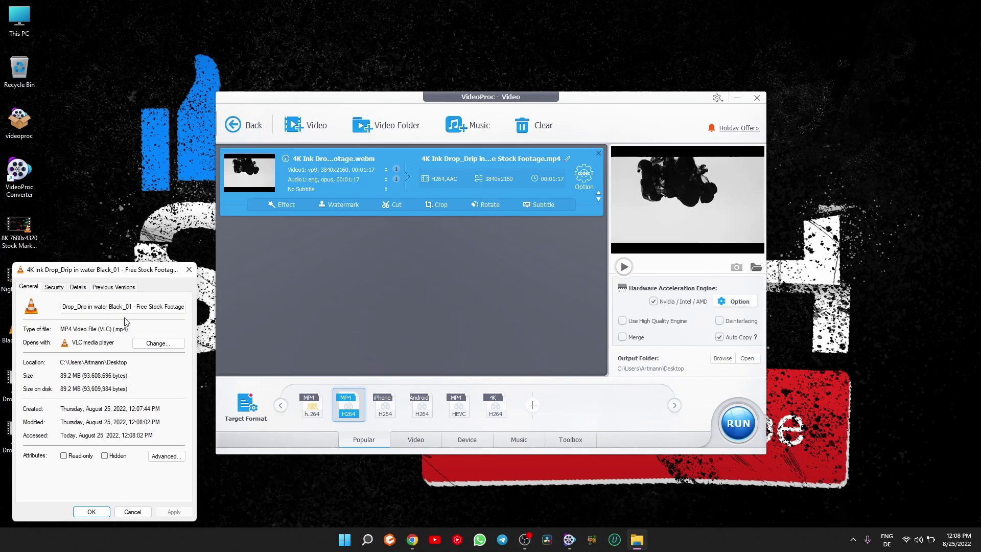
{"action": "left_click", "coordinate": [78, 287]}
{"action": "left_click", "coordinate": [188, 270]}
{"action": "right_click", "coordinate": [29, 454]}
{"action": "left_click", "coordinate": [64, 366]}
{"action": "left_click", "coordinate": [206, 269]}
{"action": "right_click", "coordinate": [26, 398]}
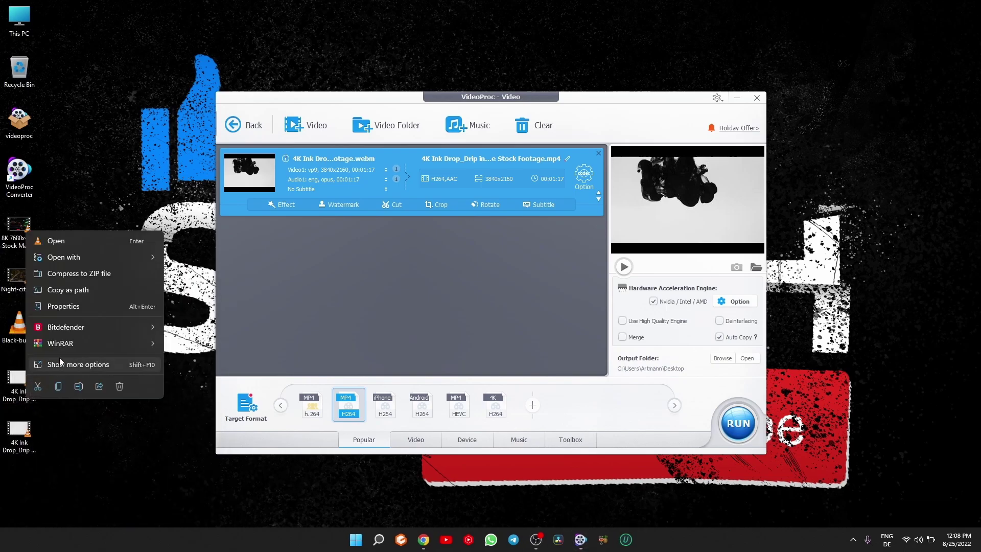
{"action": "left_click", "coordinate": [63, 306]}
{"action": "left_click", "coordinate": [205, 269]}
- Play the converted Ink Drop clip in VLC and skip ahead to about 00:23 and near its end
{"action": "double_click", "coordinate": [19, 436]}
{"action": "left_click", "coordinate": [313, 506]}
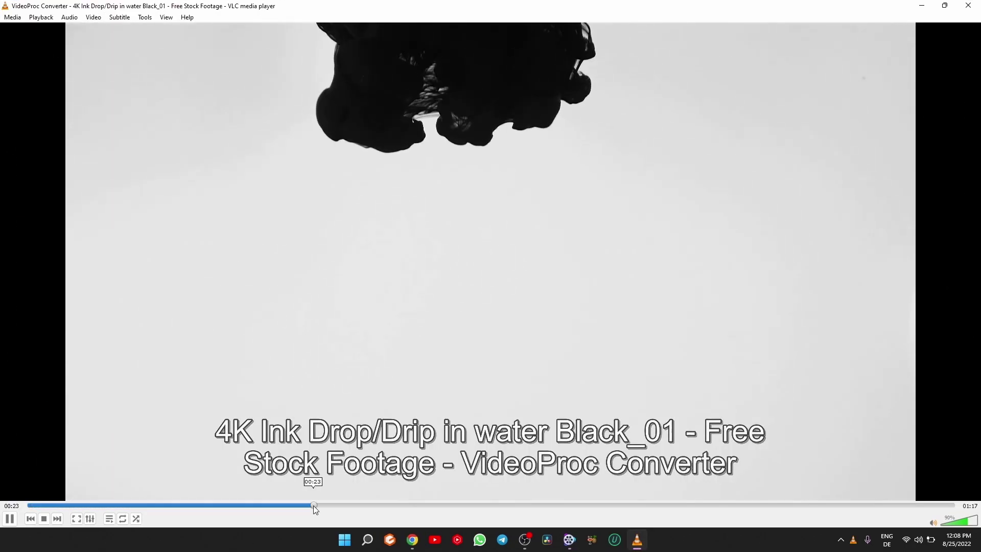
{"action": "left_click", "coordinate": [749, 504]}
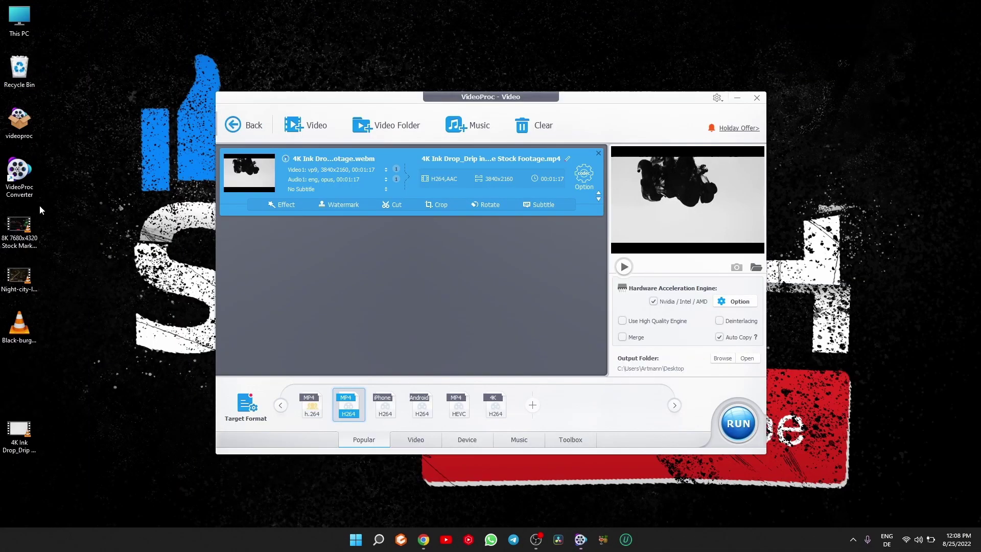
- Move the converted Ink Drop clip to the desktop's opposite corner, and replace the clip in the conversion list with the Black-burger-with-meat clip
{"action": "left_click_drag", "start_coordinate": [19, 436], "coordinate": [951, 27]}
{"action": "left_click", "coordinate": [598, 153]}
{"action": "left_click_drag", "start_coordinate": [19, 326], "coordinate": [440, 311]}
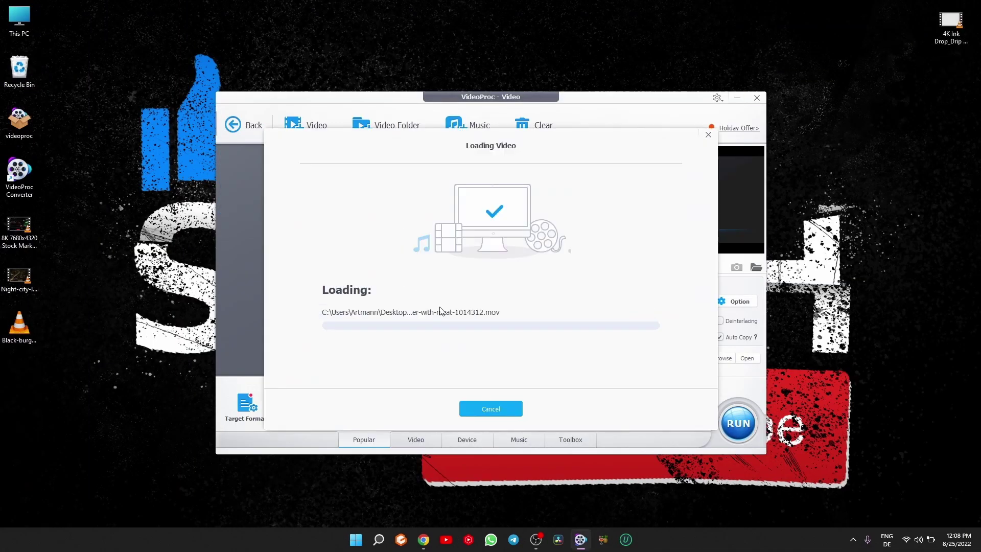
- Set the Black-burger clip's output resolution to 3840x2160 (4K) and start its conversion
{"action": "left_click", "coordinate": [588, 178]}
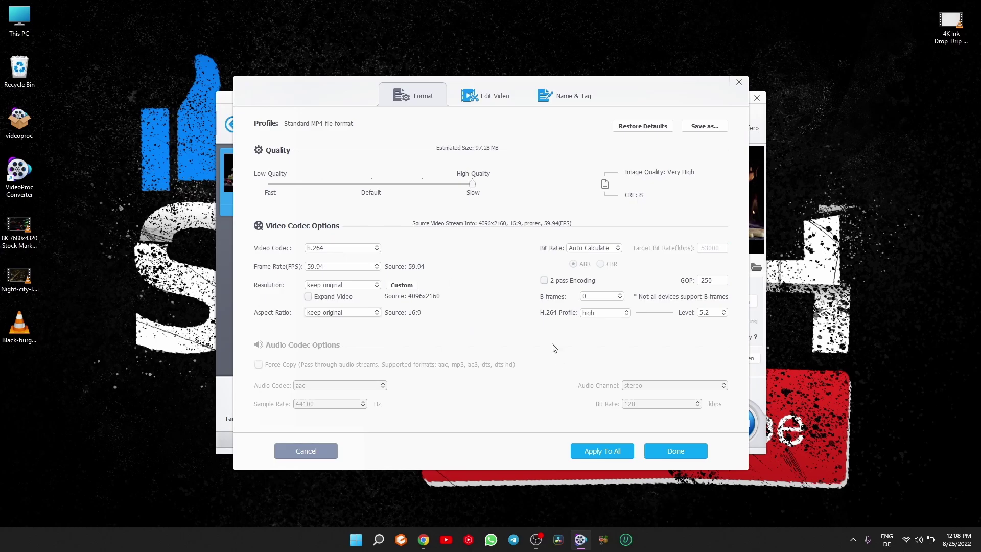
{"action": "left_click", "coordinate": [363, 285]}
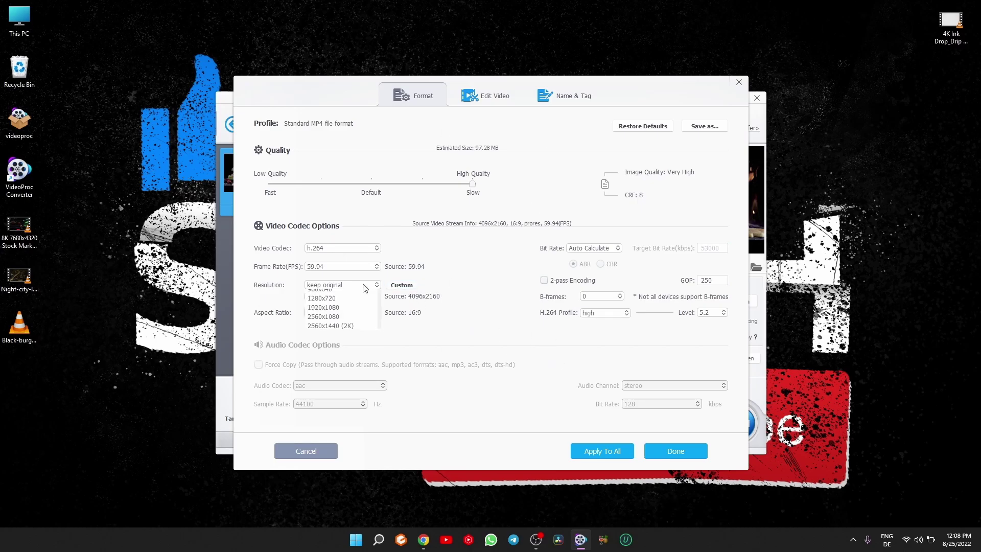
{"action": "left_click", "coordinate": [337, 347]}
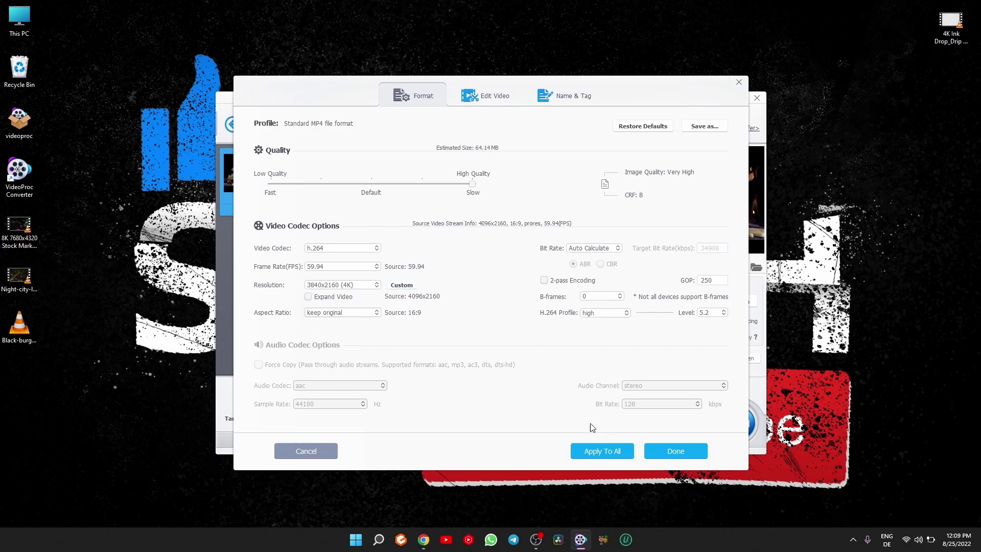
{"action": "left_click", "coordinate": [686, 455]}
{"action": "left_click", "coordinate": [737, 423]}
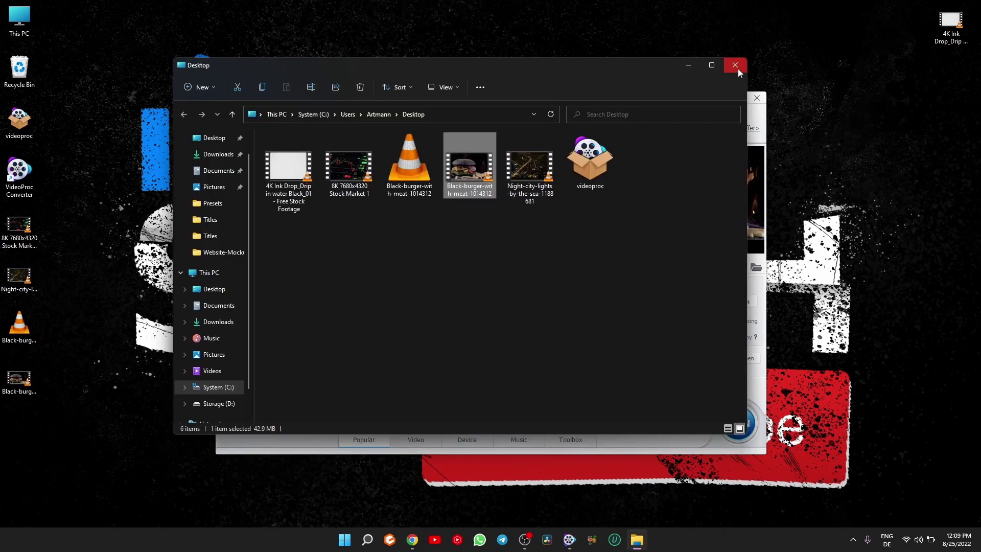
- Load the 8K Stock Market and Night-city-lights clips, and set the Stock Market clip to the highest quality at 3840x2160 (4K)
{"action": "left_click", "coordinate": [735, 65]}
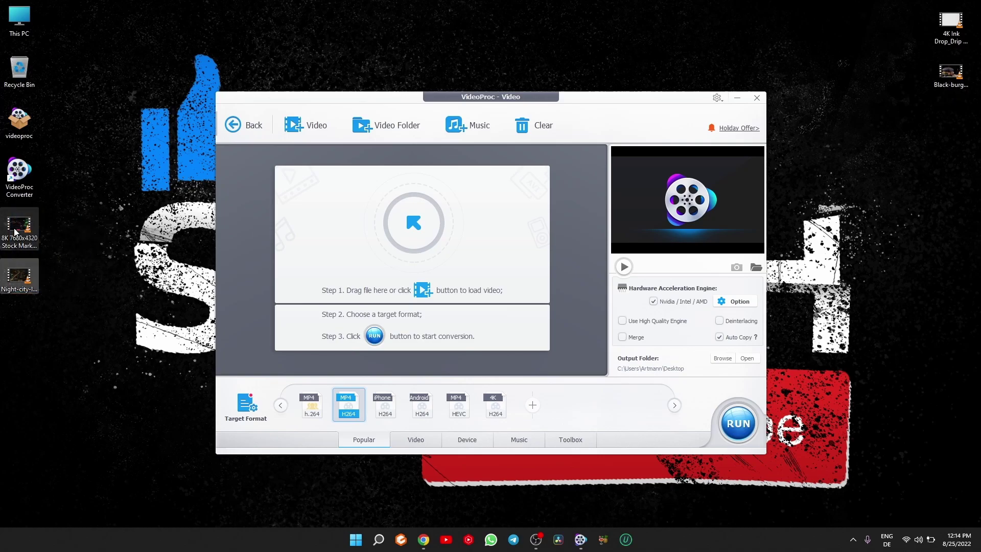
{"action": "left_click_drag", "start_coordinate": [19, 276], "coordinate": [438, 197]}
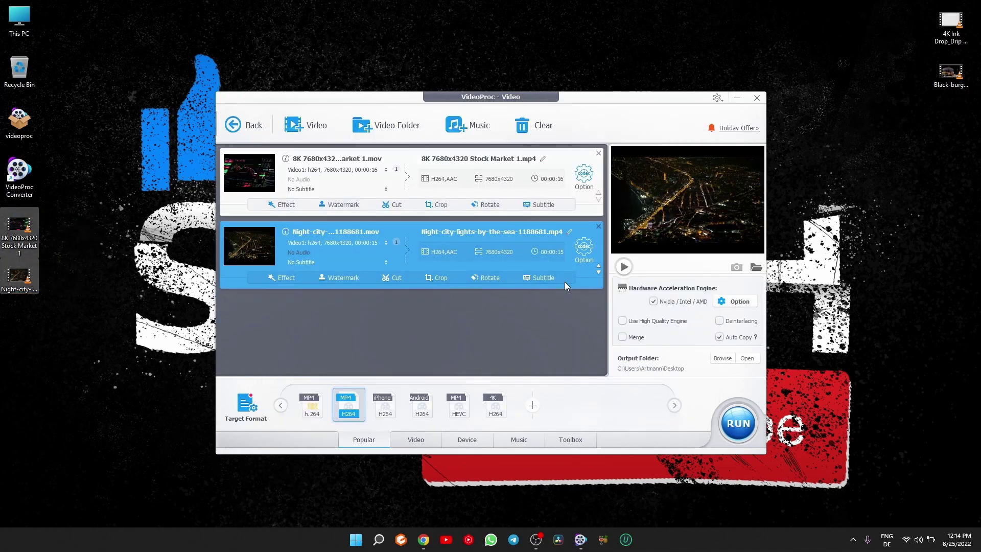
{"action": "left_click", "coordinate": [584, 175]}
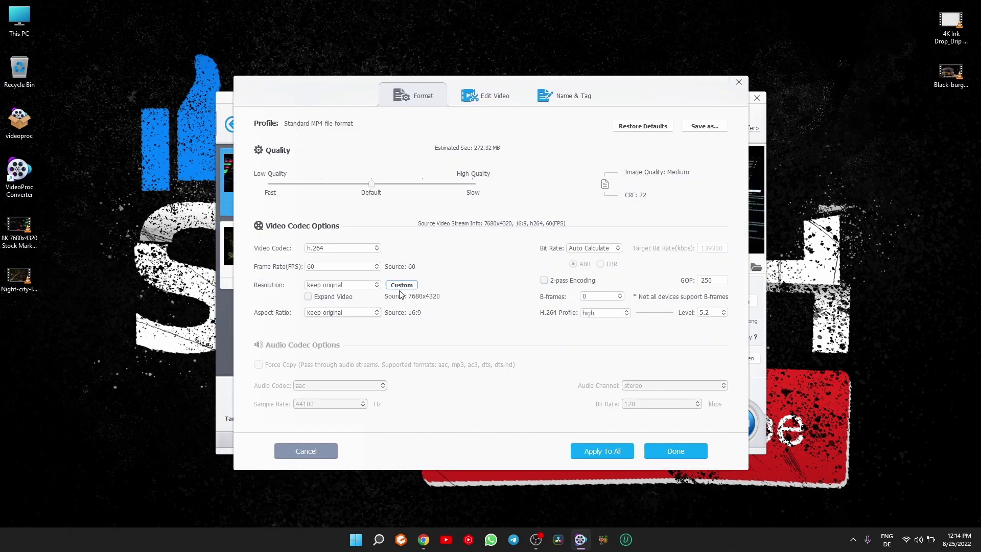
{"action": "left_click", "coordinate": [360, 287]}
{"action": "left_click", "coordinate": [337, 347]}
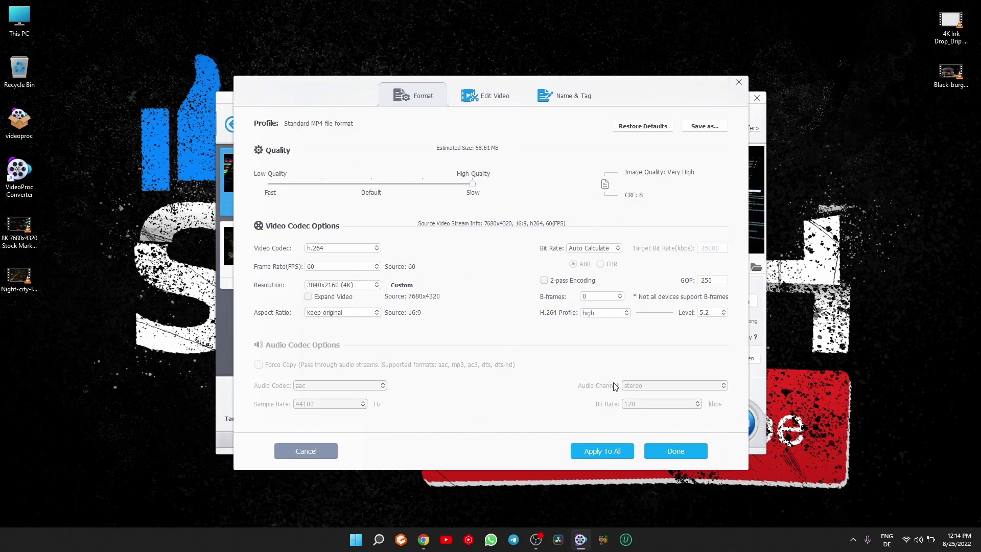
{"action": "left_click", "coordinate": [675, 451]}
- Set the Night-city-lights clip's output resolution to 3840x2160 (4K) and start converting both clips
{"action": "left_click", "coordinate": [582, 251]}
{"action": "left_click", "coordinate": [351, 284]}
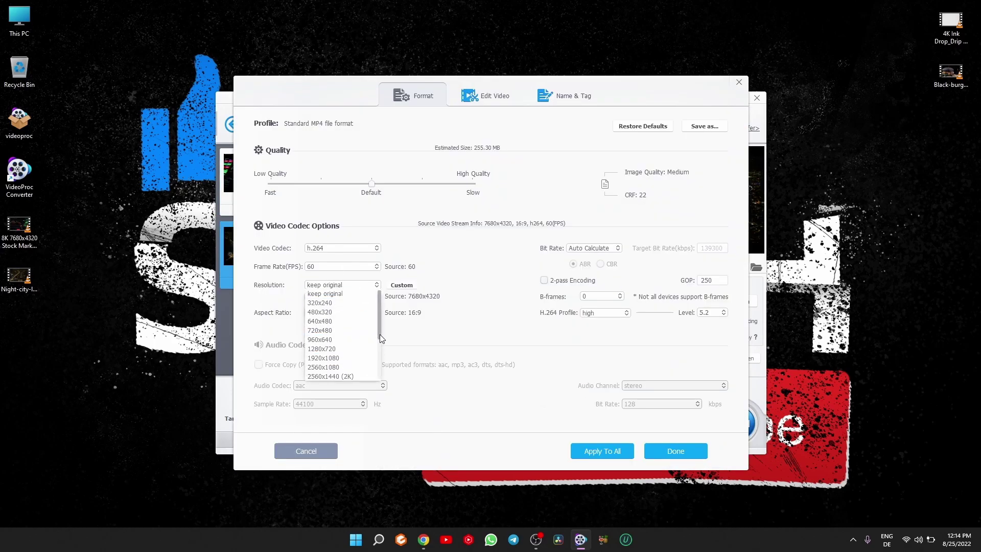
{"action": "scroll", "coordinate": [379, 335], "scroll_direction": "down", "scroll_amount": 2}
{"action": "left_click", "coordinate": [345, 347]}
{"action": "left_click", "coordinate": [676, 451]}
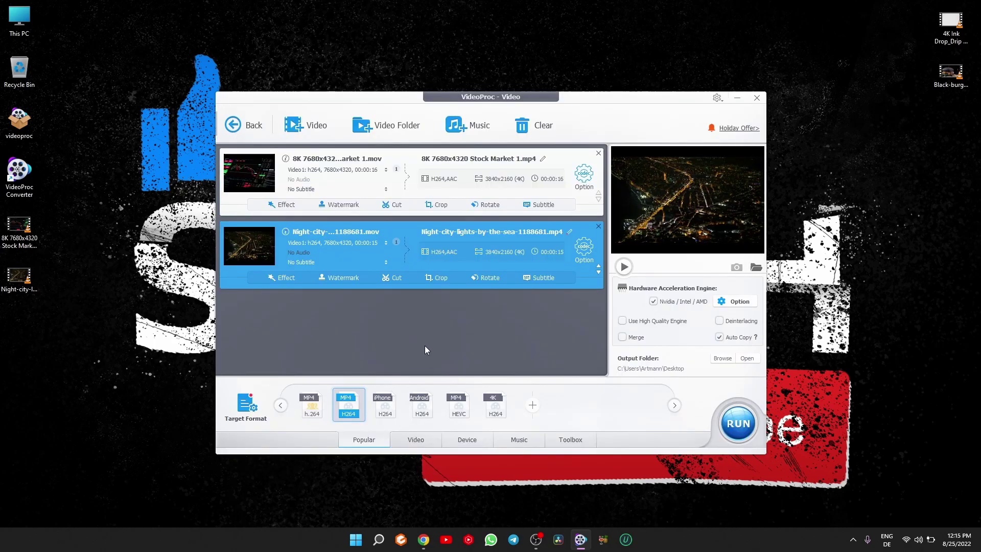
{"action": "left_click", "coordinate": [745, 422]}
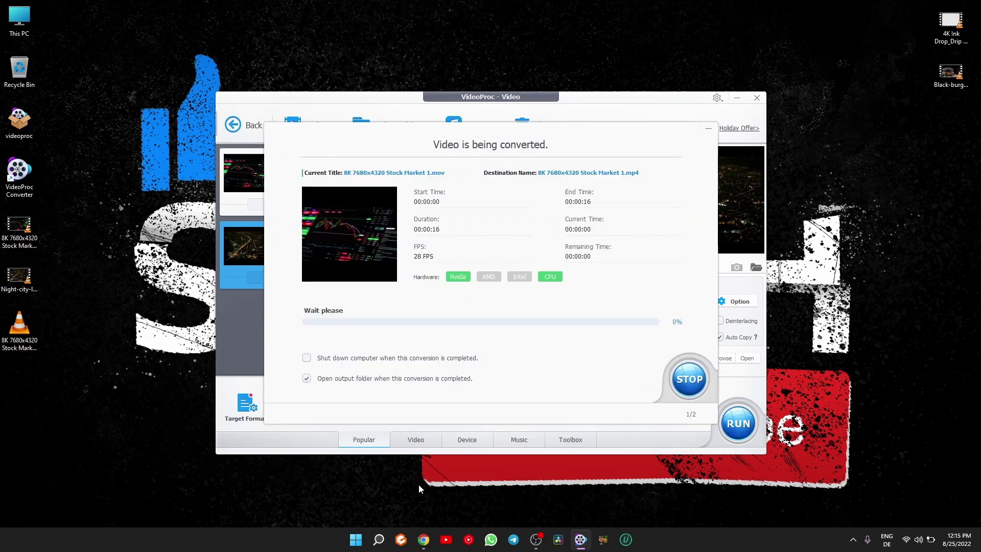
- Check the CPU and NVIDIA GPU load in Task Manager while the 8K Stock Market clip converts
{"action": "right_click", "coordinate": [356, 539]}
{"action": "left_click", "coordinate": [337, 434]}
{"action": "left_click_drag", "start_coordinate": [201, 157], "coordinate": [137, 186]}
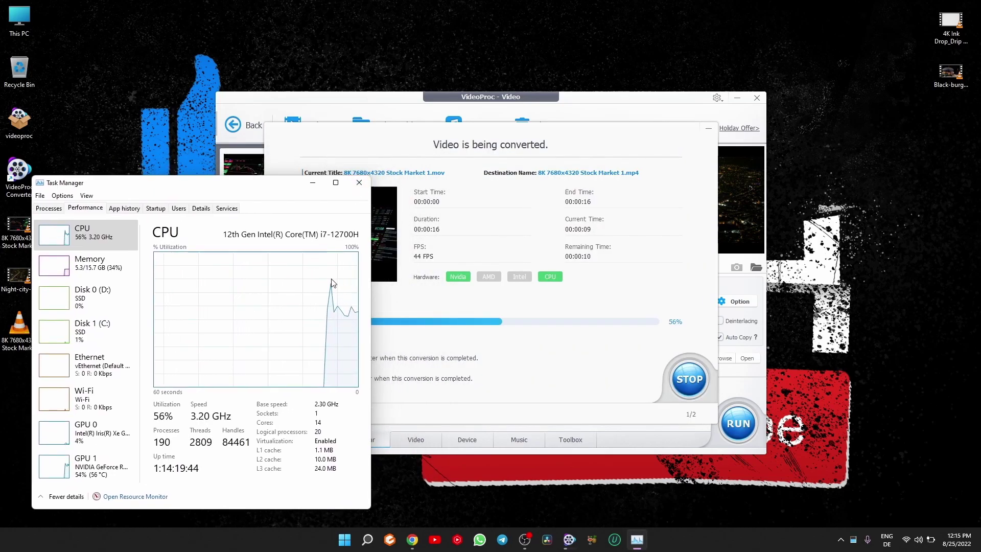
{"action": "left_click", "coordinate": [84, 465]}
{"action": "left_click", "coordinate": [83, 240]}
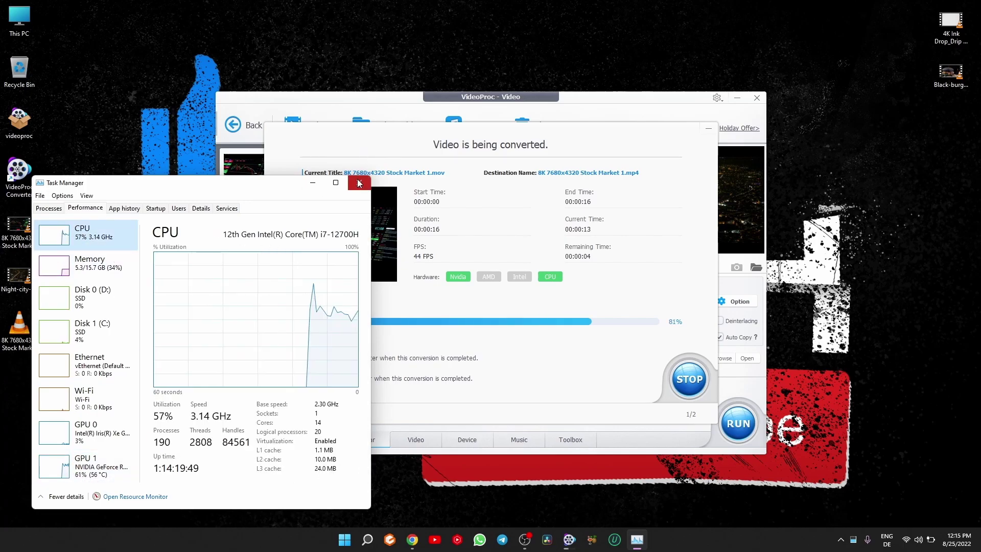
{"action": "key", "text": "alt+F4"}
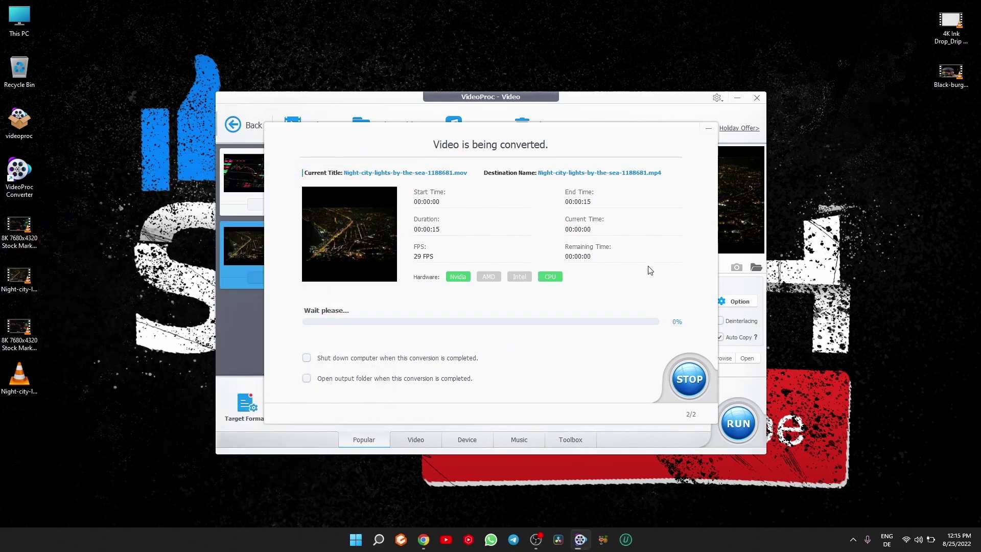
- Check the CPU performance graph in Task Manager while the Night-city-lights clip converts
{"action": "right_click", "coordinate": [355, 539]}
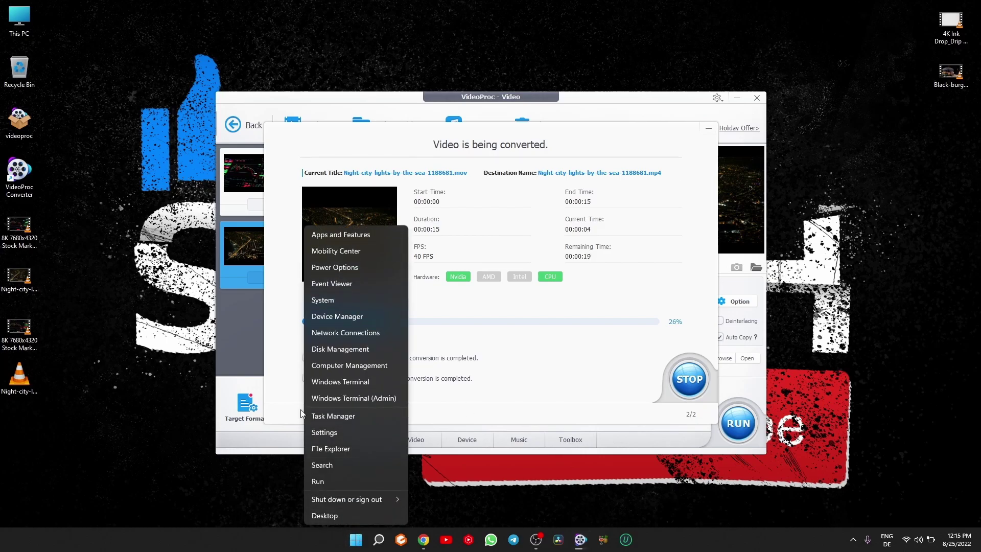
{"action": "left_click", "coordinate": [358, 416]}
{"action": "left_click", "coordinate": [85, 207]}
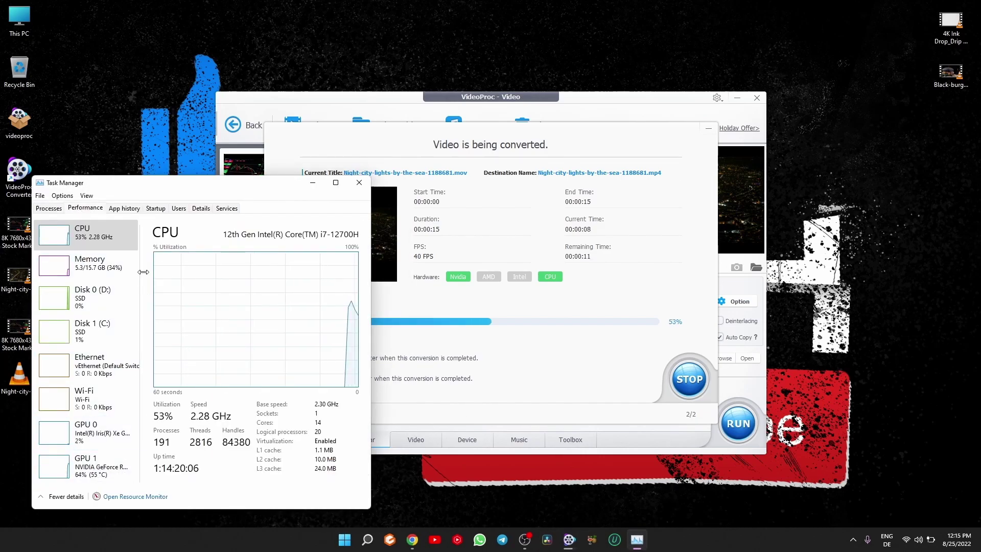
{"action": "left_click", "coordinate": [359, 183]}
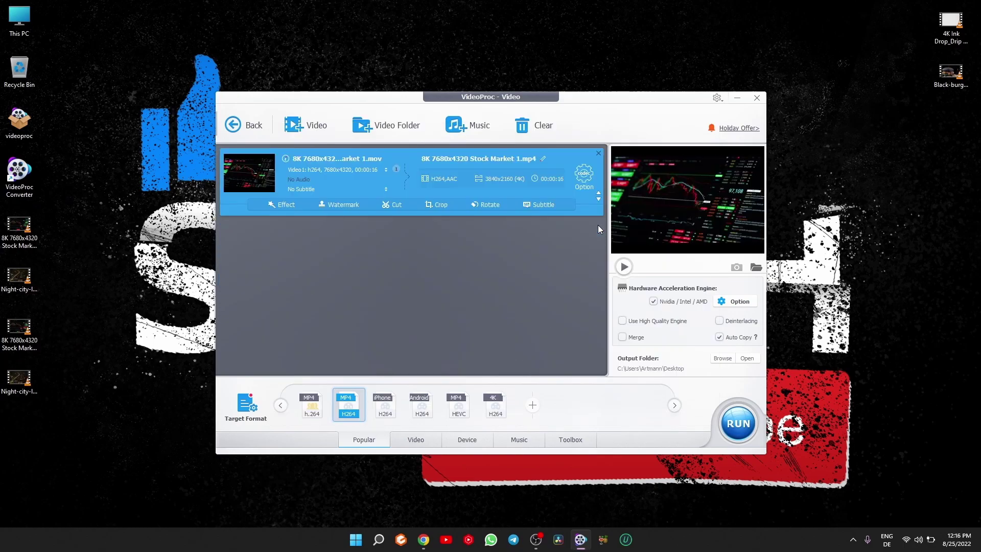
- Play the converted Stock Market and Night-city-lights clips in VLC, viewing the Night-city-lights clip in fullscreen
{"action": "right_click", "coordinate": [28, 322]}
{"action": "left_click", "coordinate": [64, 420]}
{"action": "left_click", "coordinate": [95, 294]}
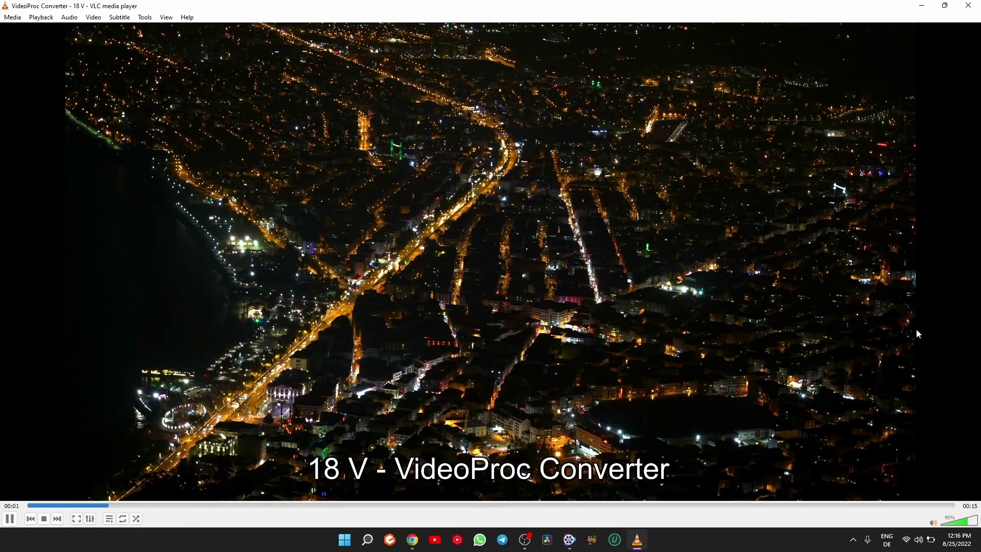
{"action": "right_click", "coordinate": [618, 139]}
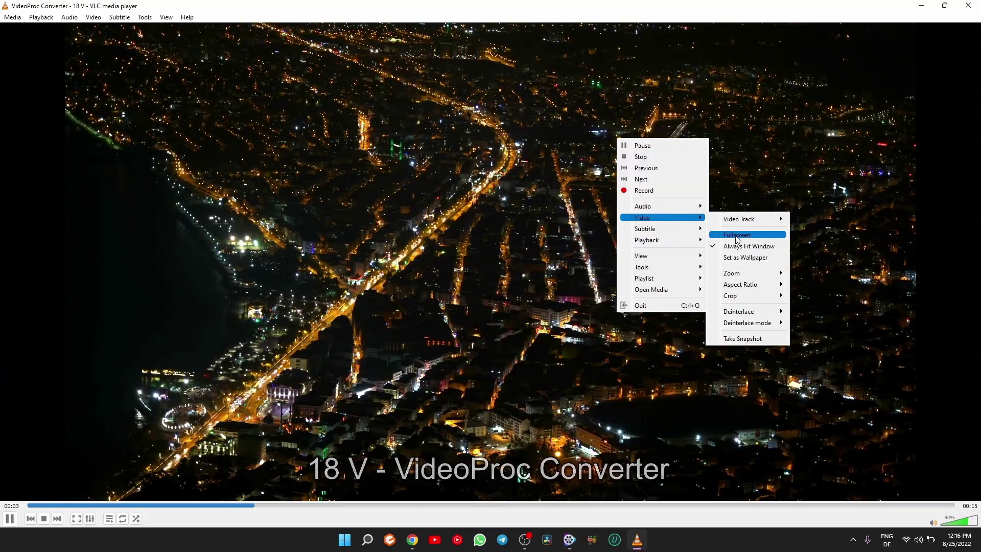
{"action": "left_click", "coordinate": [746, 233]}
{"action": "key", "text": "Escape"}
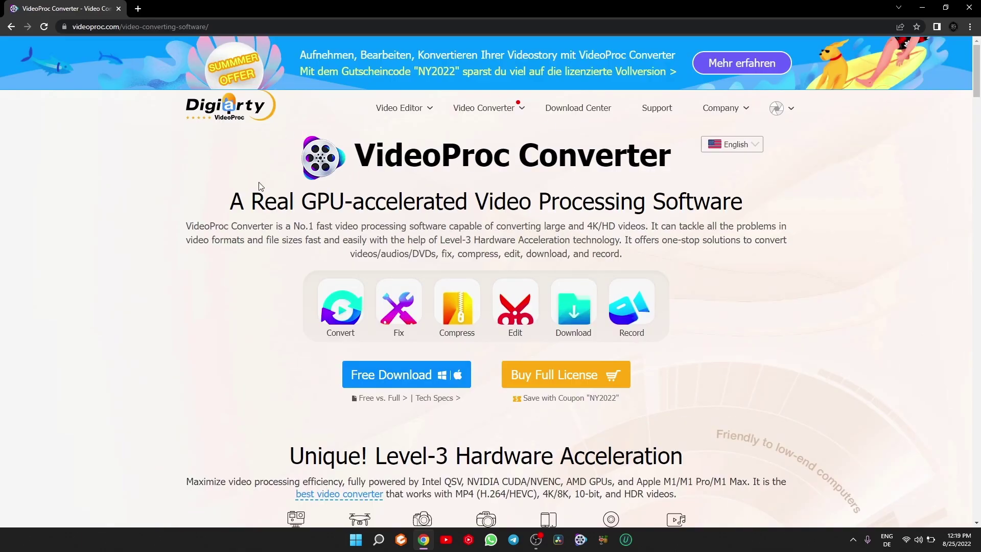
- Switch to Chrome, examine the VideoProc Converter product page's overview and conversion features, and minimize the browser window
{"action": "left_click_drag", "start_coordinate": [259, 183], "coordinate": [863, 273]}
{"action": "left_click", "coordinate": [862, 274]}
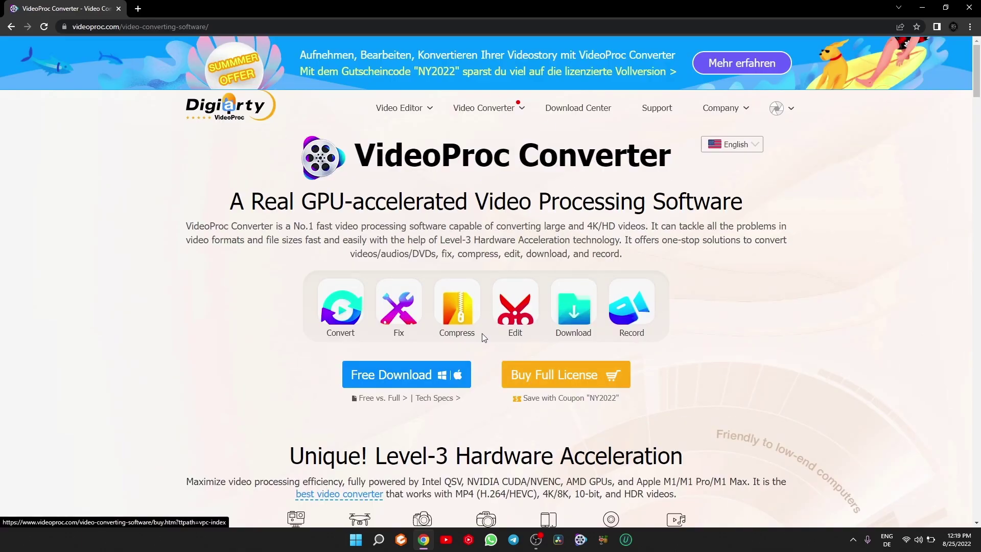
{"action": "left_click_drag", "start_coordinate": [354, 150], "coordinate": [677, 171]}
{"action": "left_click", "coordinate": [677, 171]}
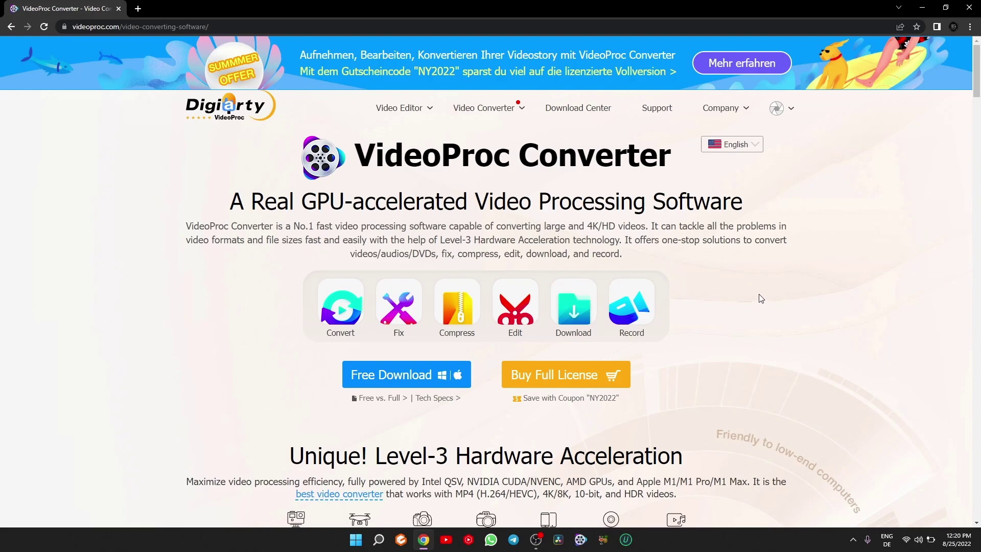
{"action": "scroll", "coordinate": [758, 302], "scroll_direction": "down", "scroll_amount": 15}
{"action": "scroll", "coordinate": [752, 302], "scroll_direction": "up", "scroll_amount": 14}
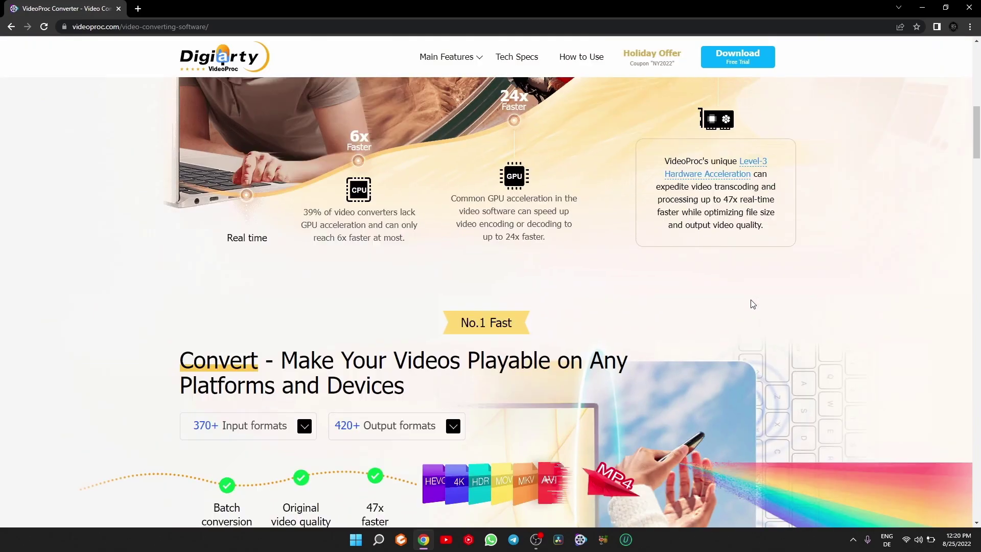
{"action": "scroll", "coordinate": [685, 407], "scroll_direction": "up", "scroll_amount": 1}
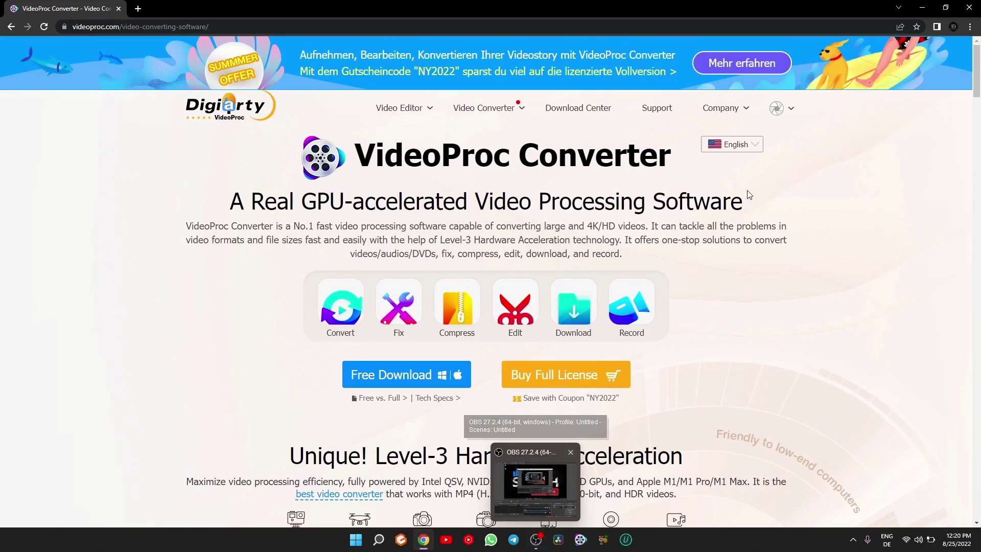
{"action": "left_click", "coordinate": [923, 9]}
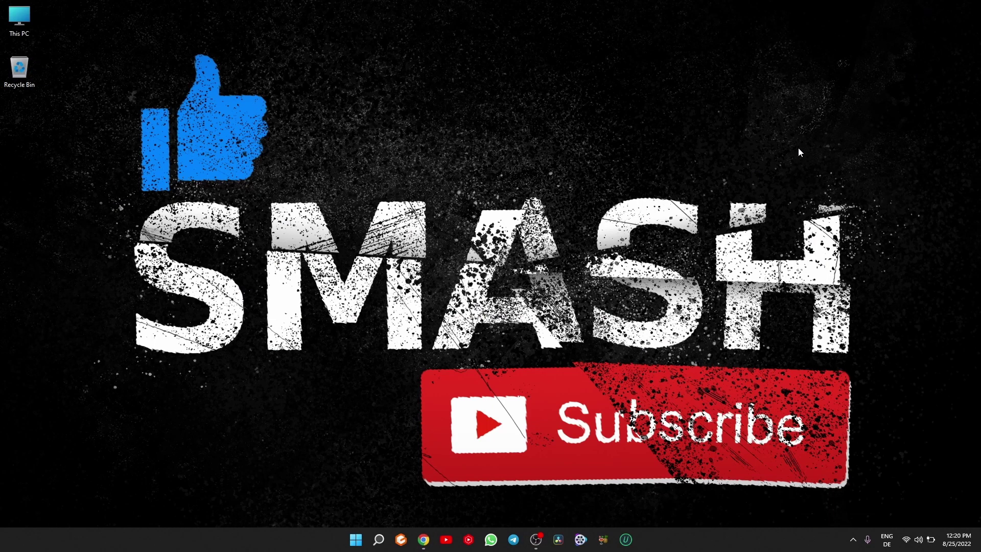